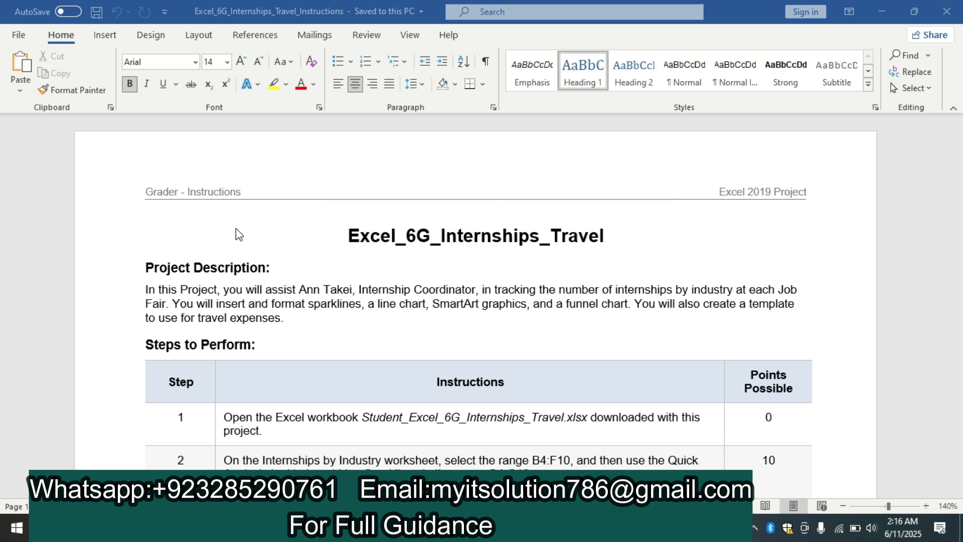
- Highlight the step 1 instruction about opening the Excel workbook in yellow
left_click(955, 140)
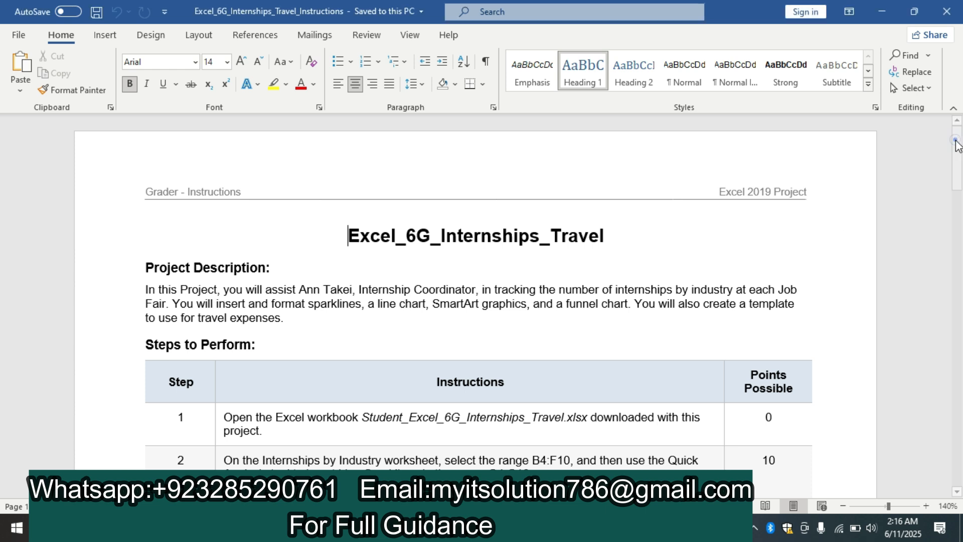
left_click_drag(956, 143, 962, 172)
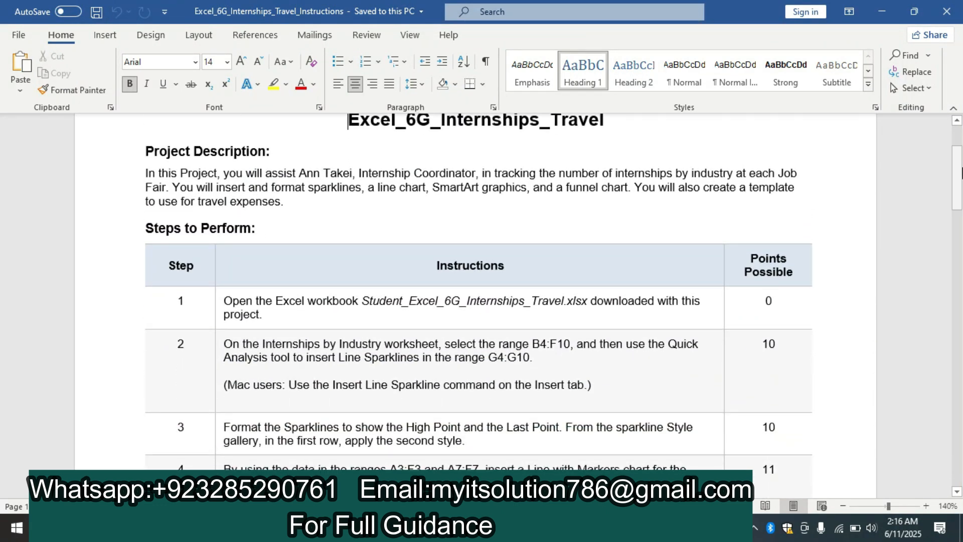
left_click(217, 304)
left_click(276, 279)
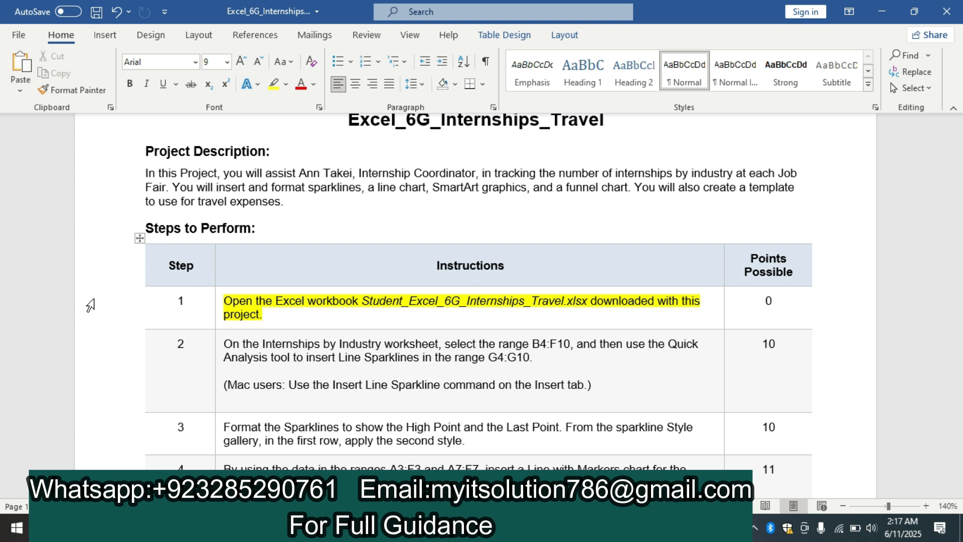
- Check the internships workbook in Excel, and highlight the step 2 instruction in the Word document in yellow
left_click(431, 528)
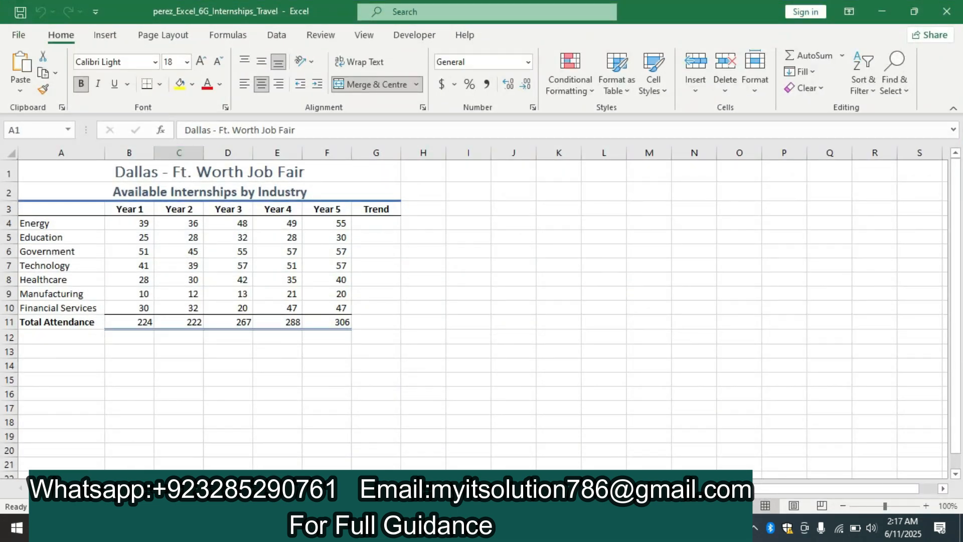
left_click(401, 528)
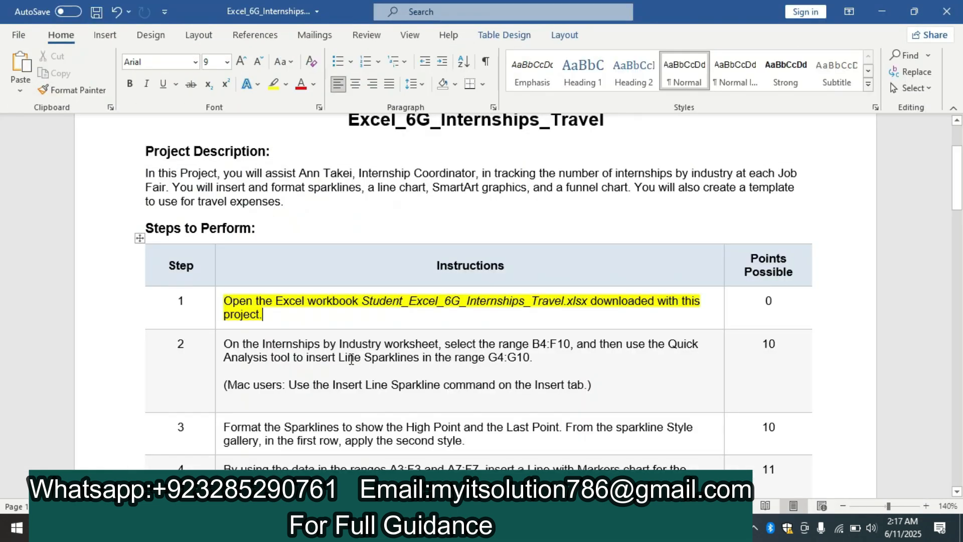
left_click(220, 346)
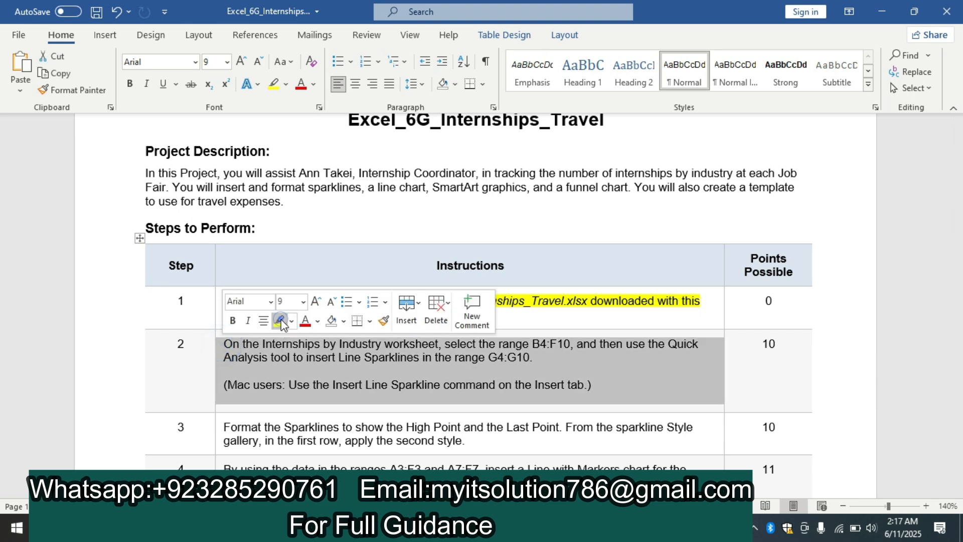
left_click(280, 319)
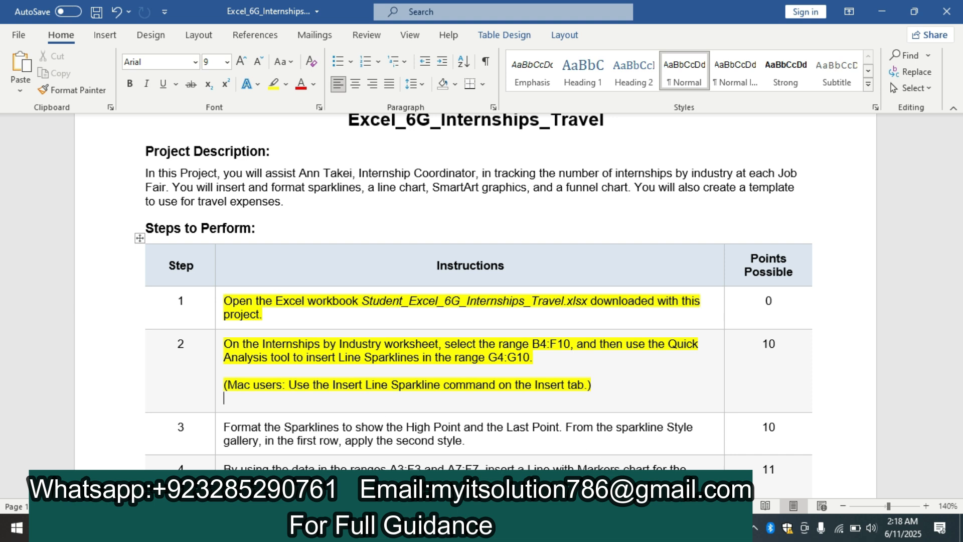
- Switch to Excel and use Quick Analysis on B4:F10 to insert Line sparklines in the Trend column, G4:G10
left_click(251, 527)
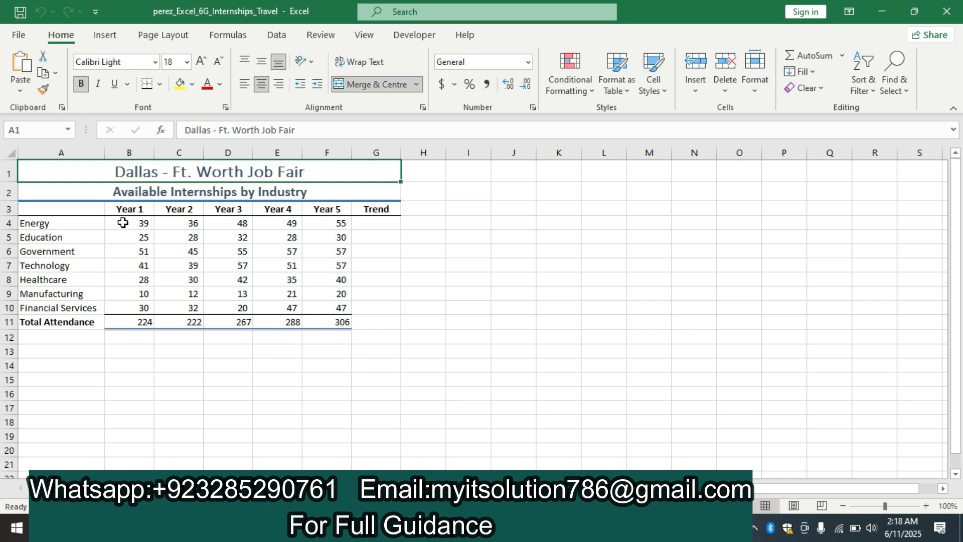
left_click_drag(123, 222, 333, 312)
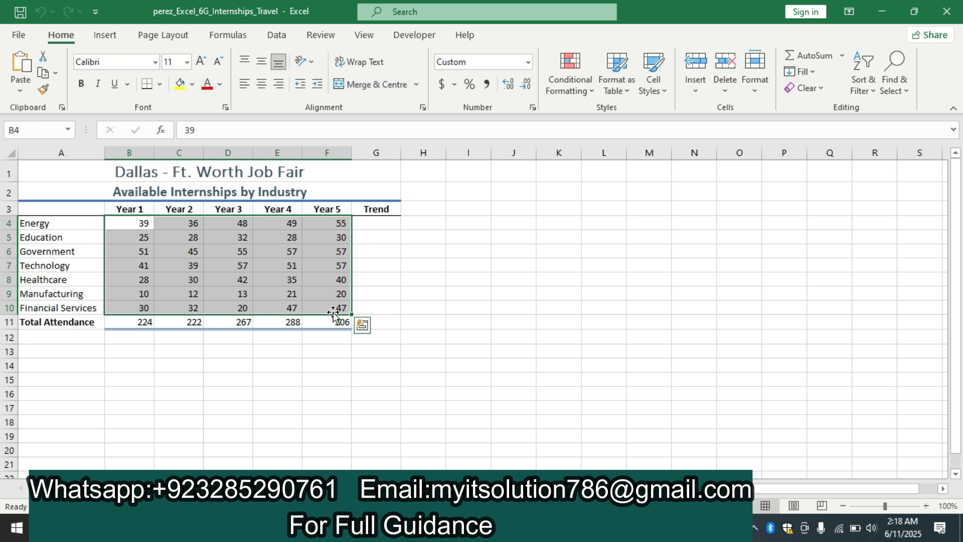
left_click(363, 327)
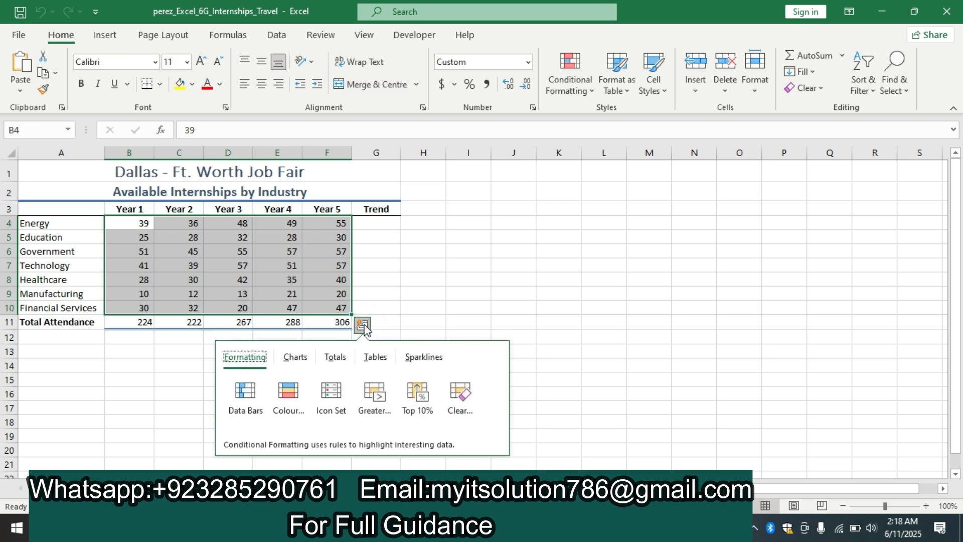
left_click(424, 358)
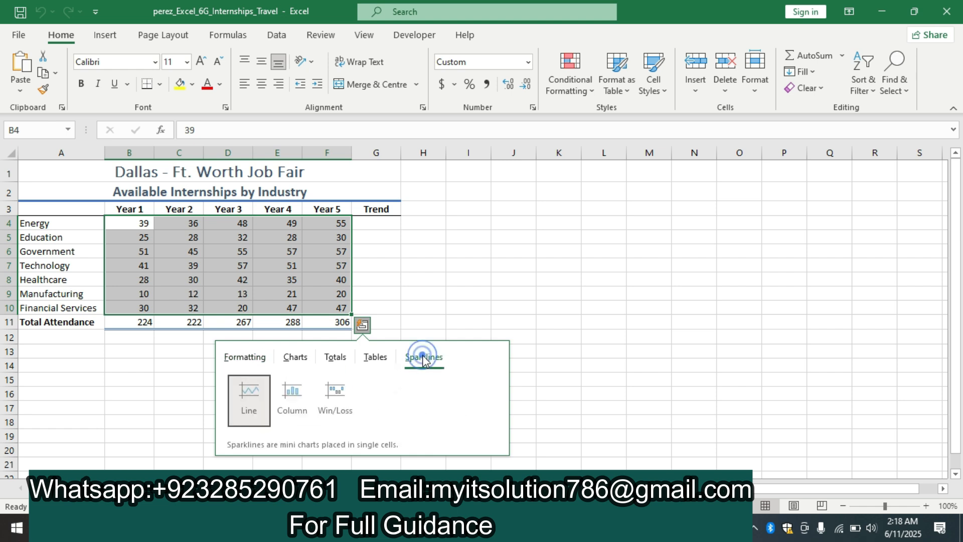
left_click(239, 401)
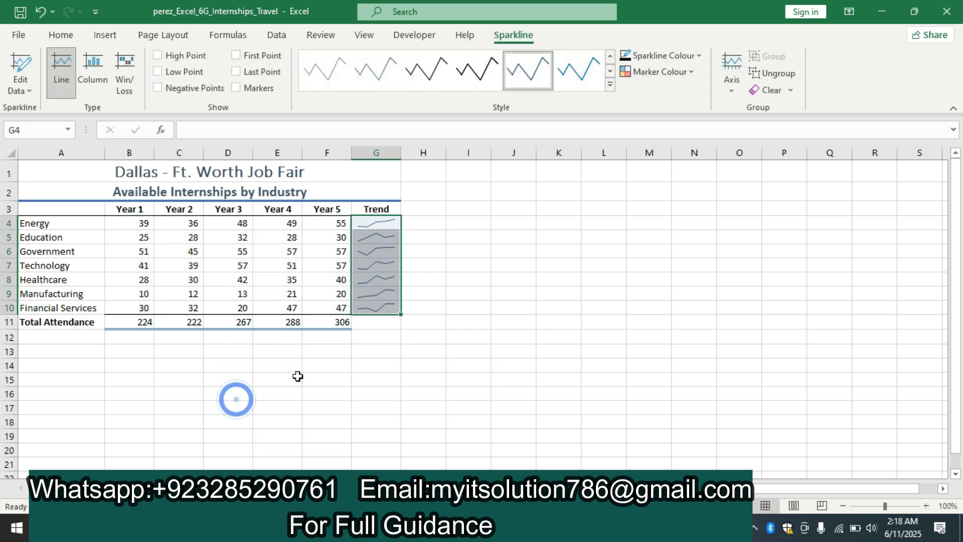
- Return to the Word instructions and highlight the step 3 instruction about formatting the sparklines in yellow
left_click(301, 528)
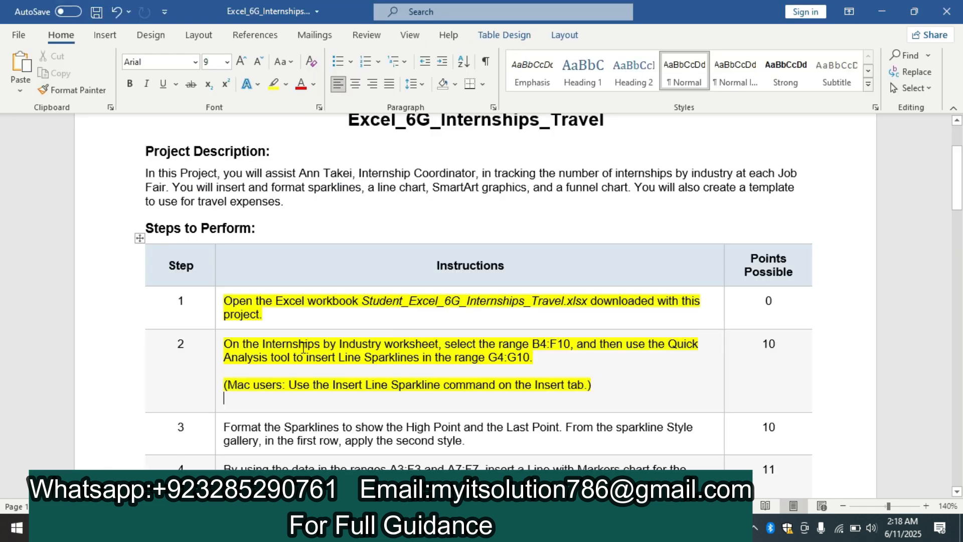
left_click_drag(958, 181, 959, 213)
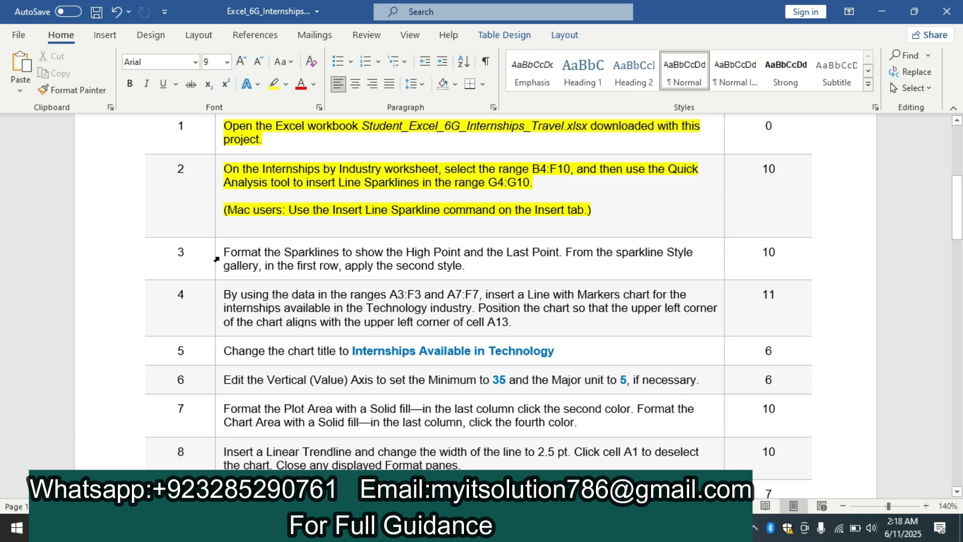
left_click(216, 256)
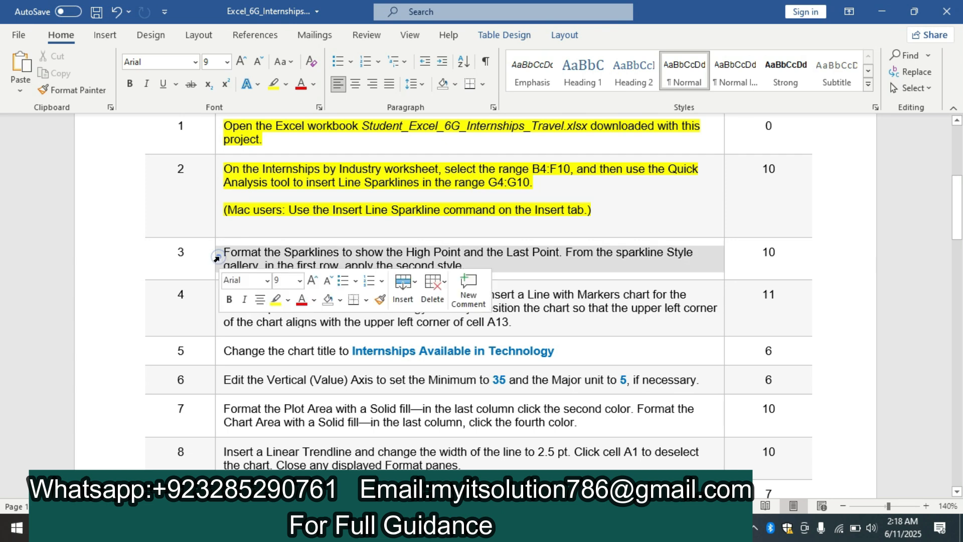
left_click(276, 299)
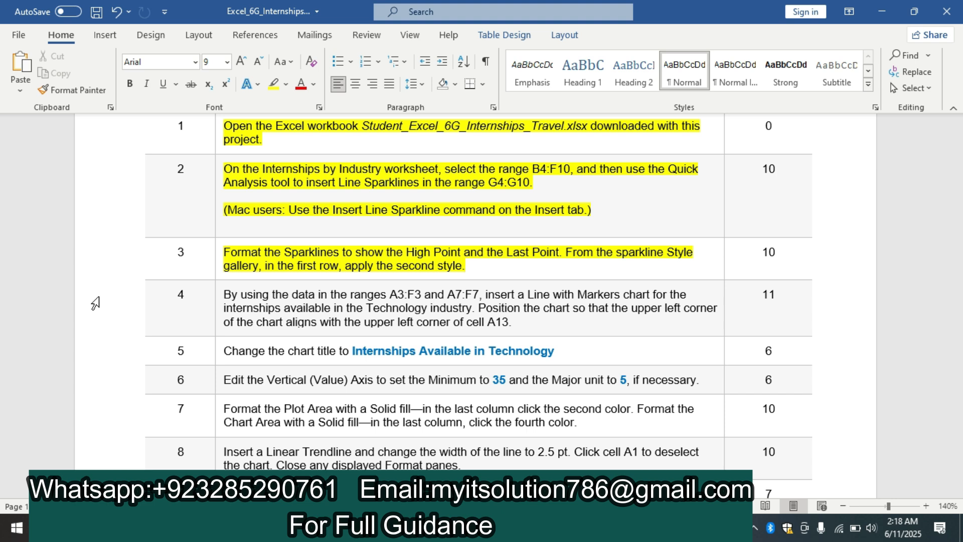
- In Excel, show the High Point and Last Point on the G4:G10 sparklines and apply the second style in the gallery's first row
left_click(507, 528)
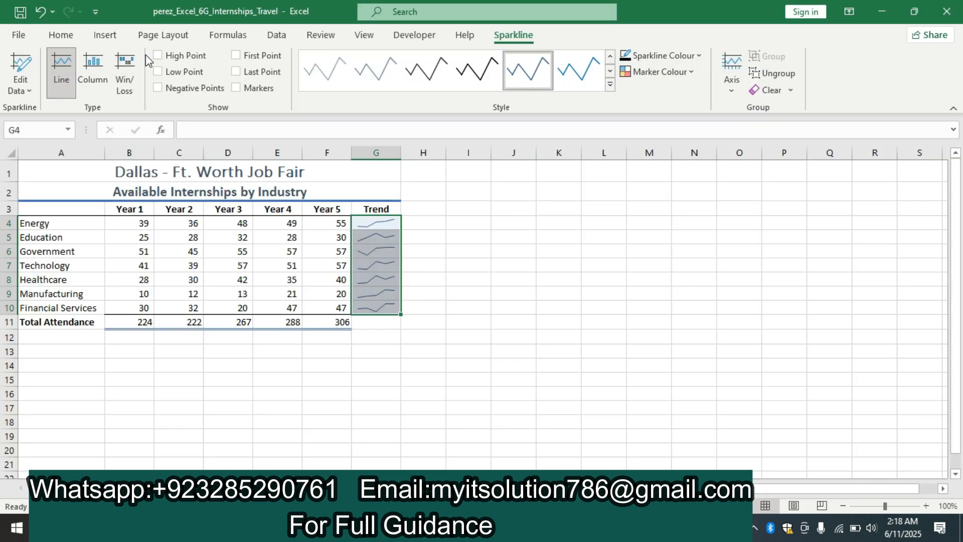
left_click(157, 56)
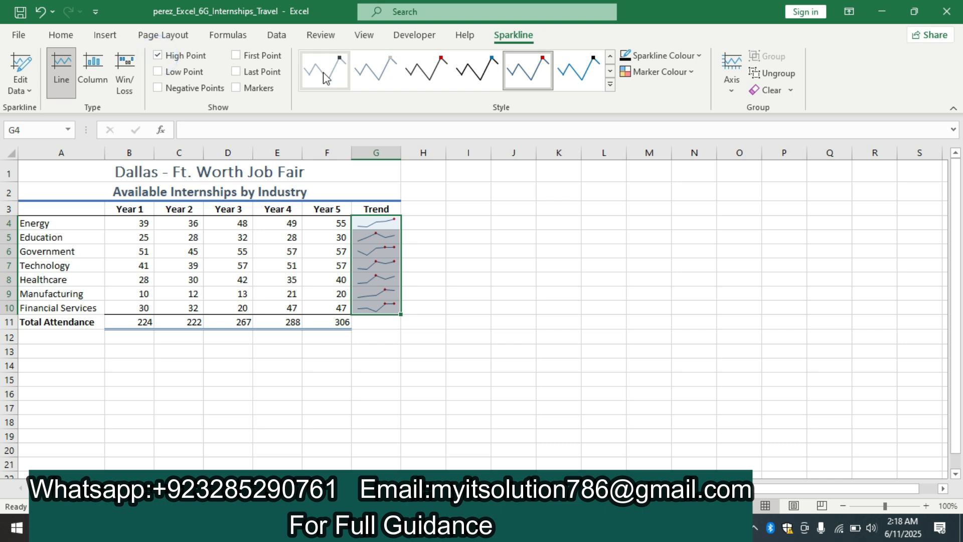
left_click(235, 71)
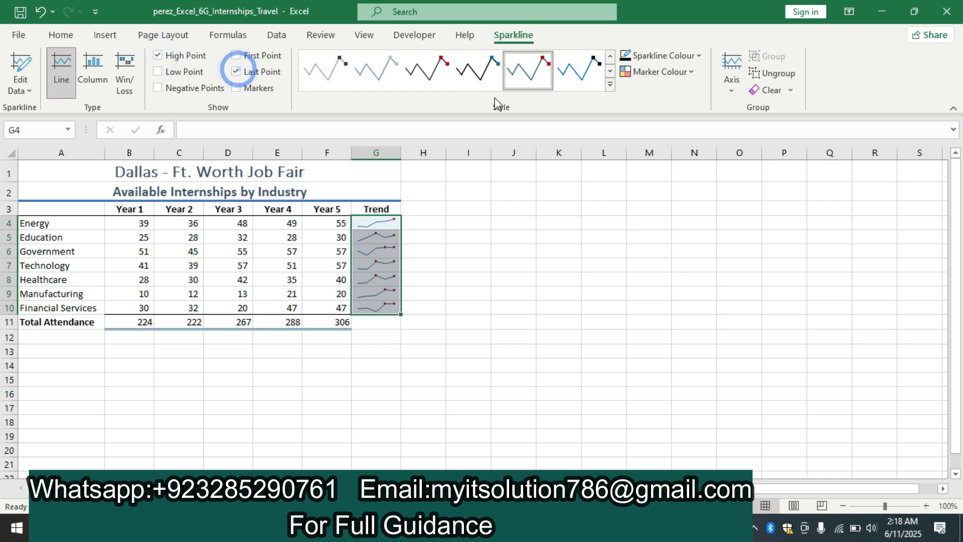
left_click(609, 88)
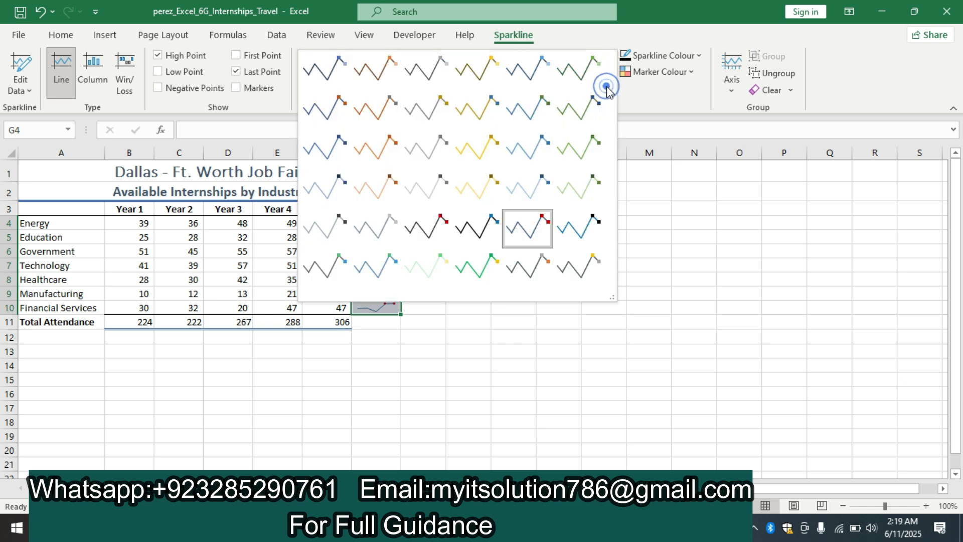
left_click(386, 66)
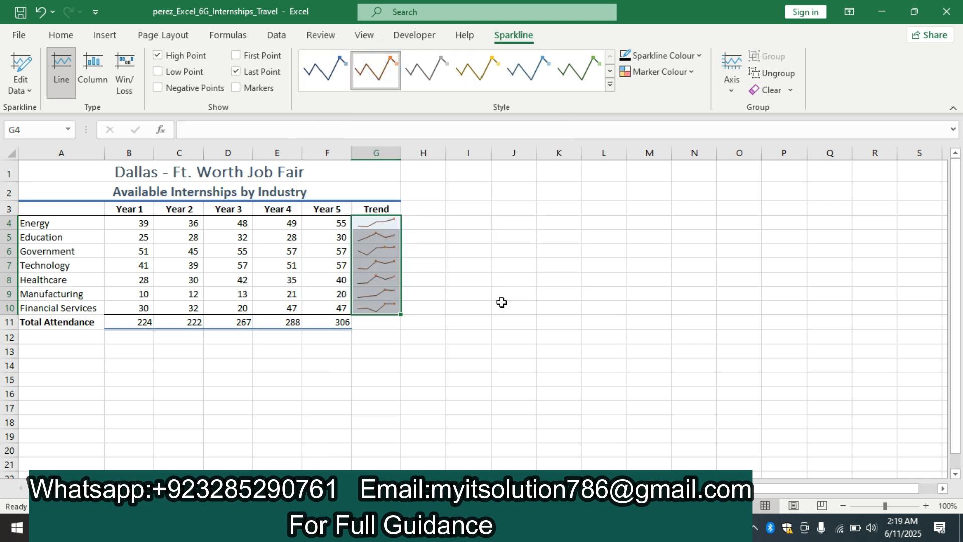
- Go back to the Word instructions and highlight the step 4 instruction about the Line with Markers chart in yellow
left_click(321, 527)
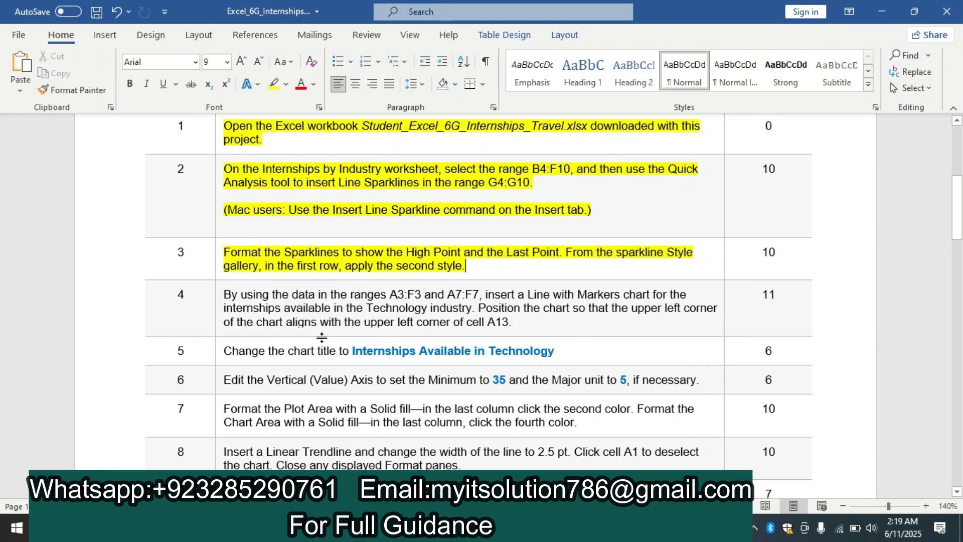
left_click(218, 307)
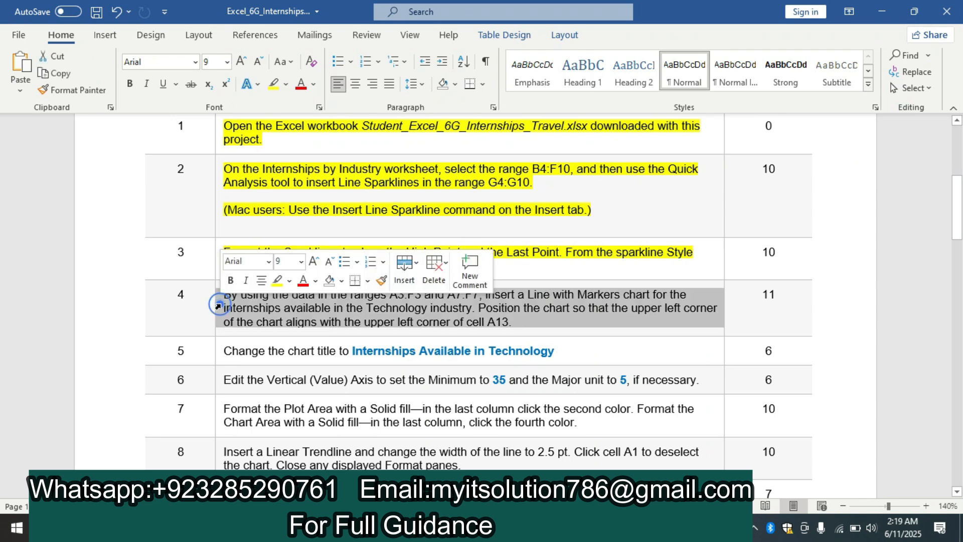
left_click(280, 280)
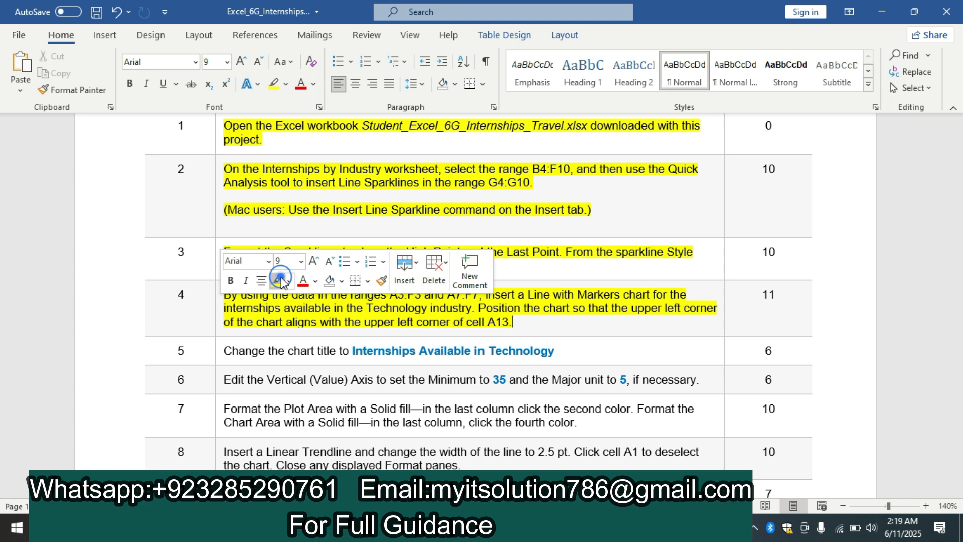
left_click(183, 317)
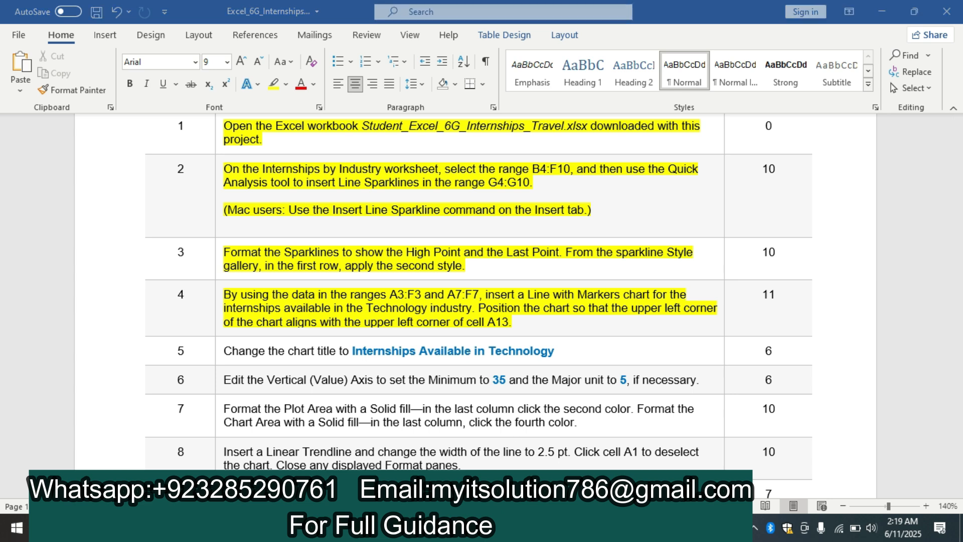
- In Excel, select the year headings A3:F3 together with the Technology row A7:F7, rechecking the ranges in the instructions
key("alt+Tab")
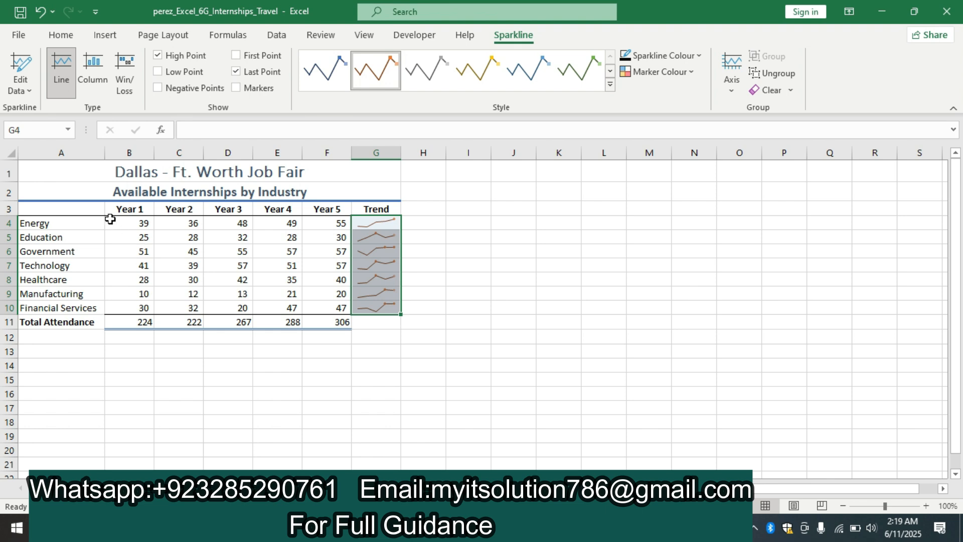
left_click(66, 208)
left_click_drag(123, 208, 335, 209)
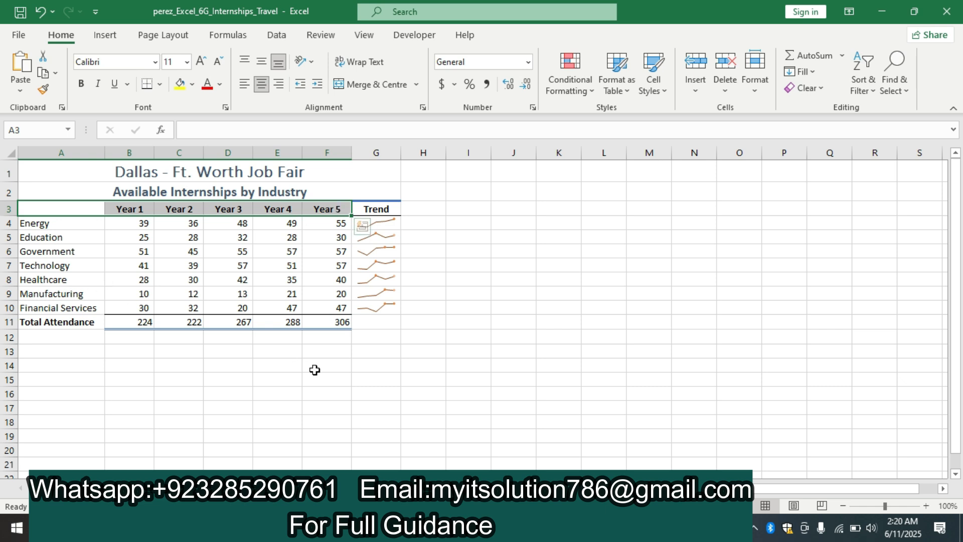
key("alt+Tab")
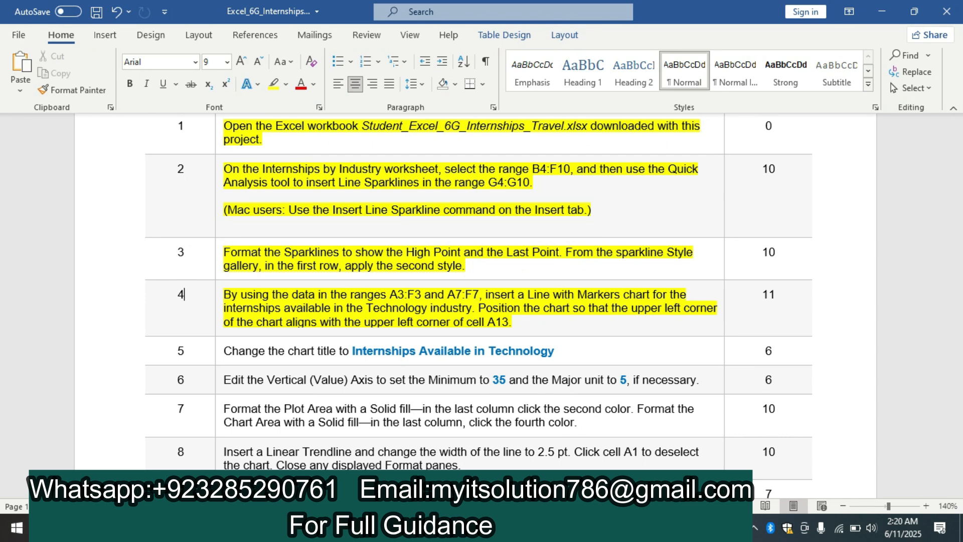
key("alt+Tab")
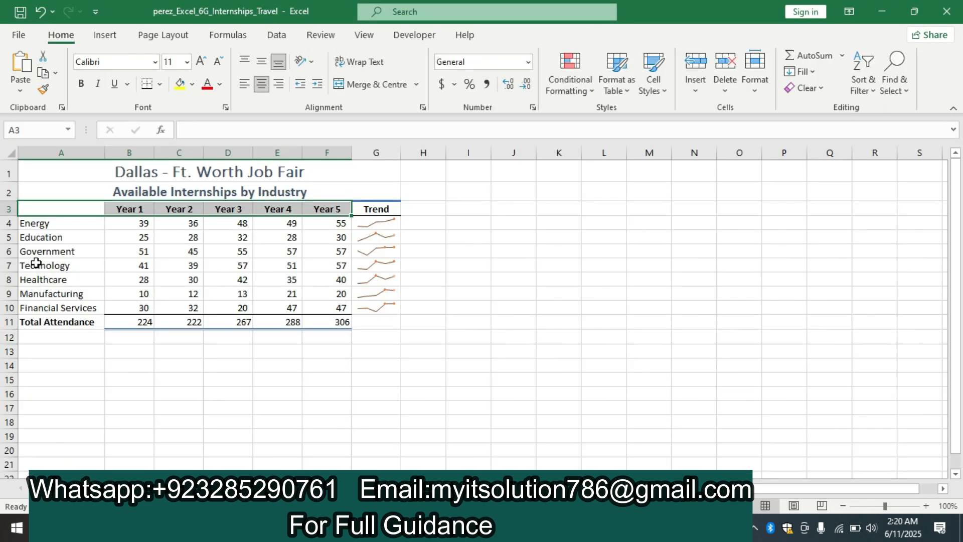
left_click_drag(29, 264, 323, 268)
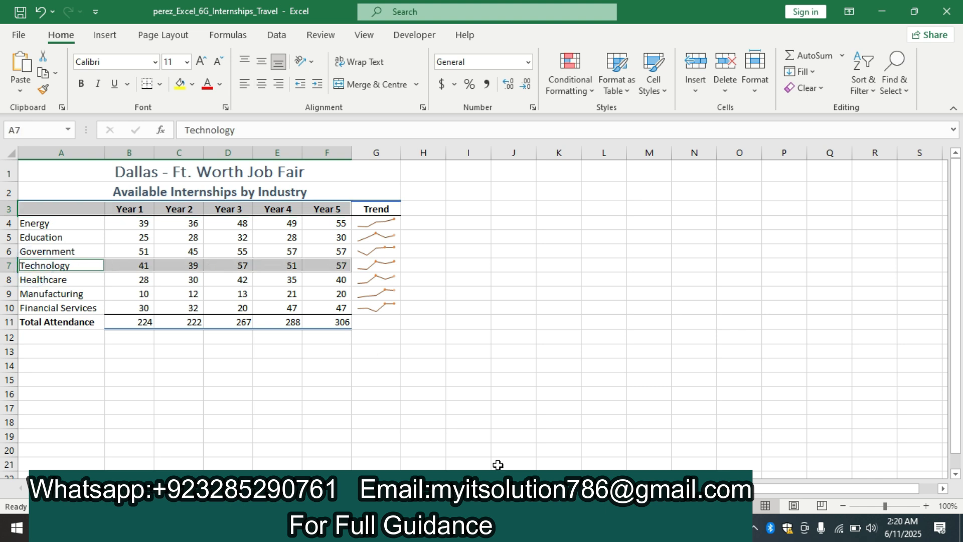
- Recheck step 4 in the Word instructions, then in Excel insert a Line with Markers chart from the selected year headings and Technology row
left_click(452, 528)
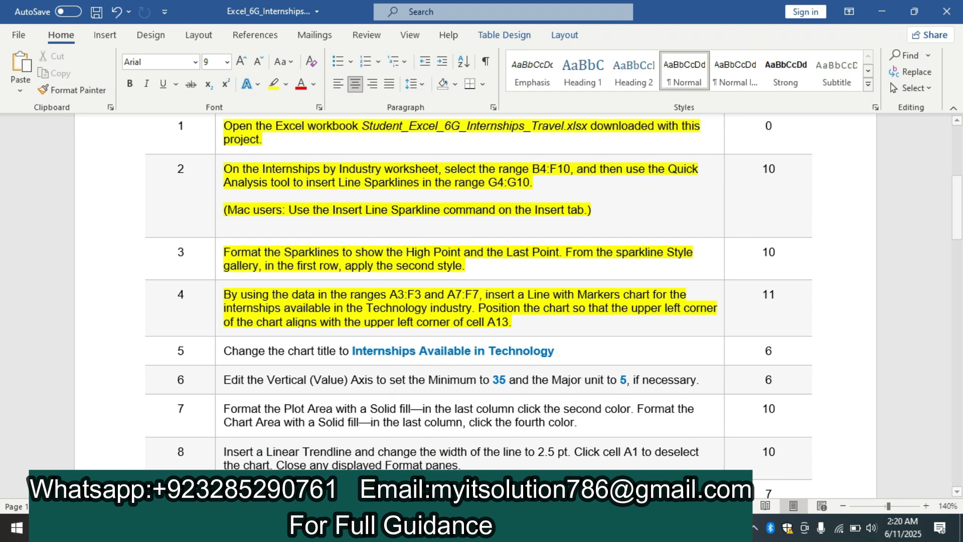
key("alt+Tab")
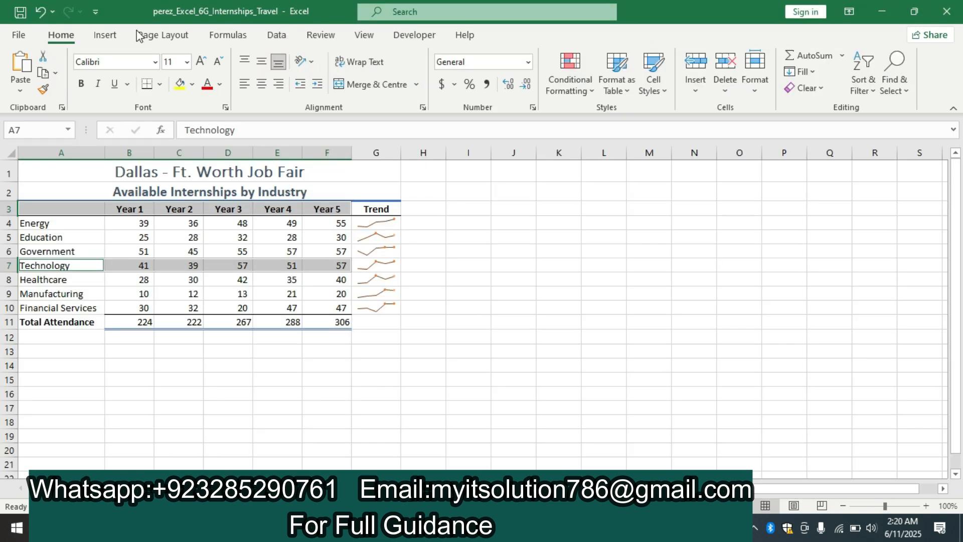
left_click(104, 36)
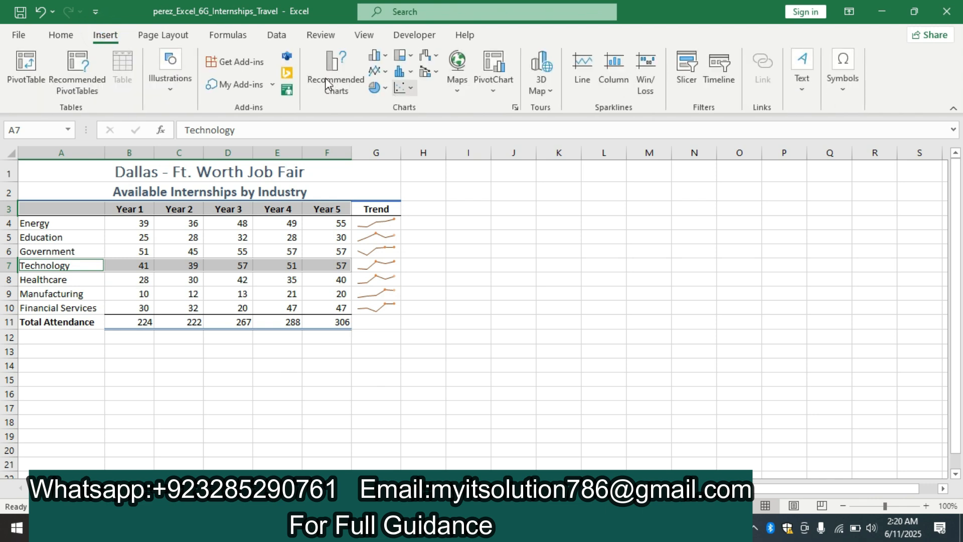
left_click(311, 73)
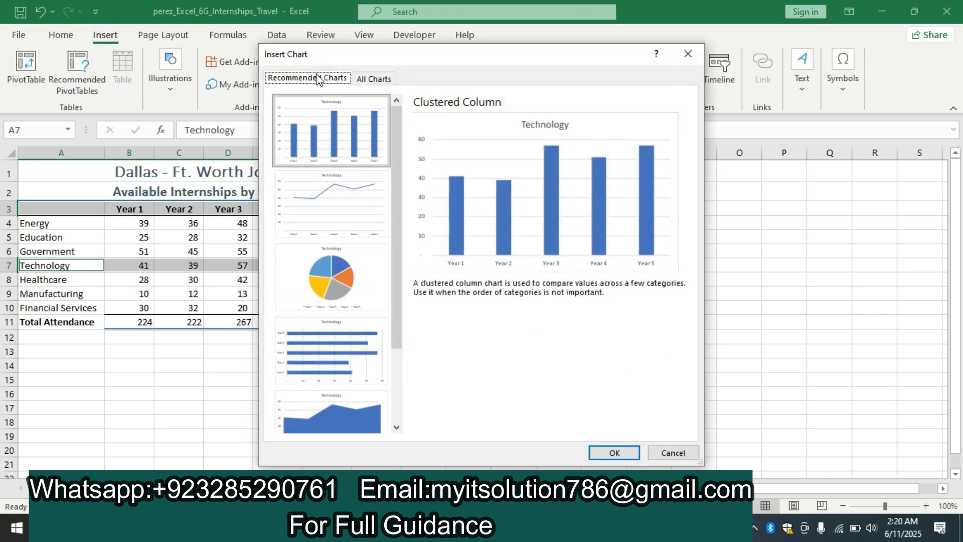
left_click(391, 84)
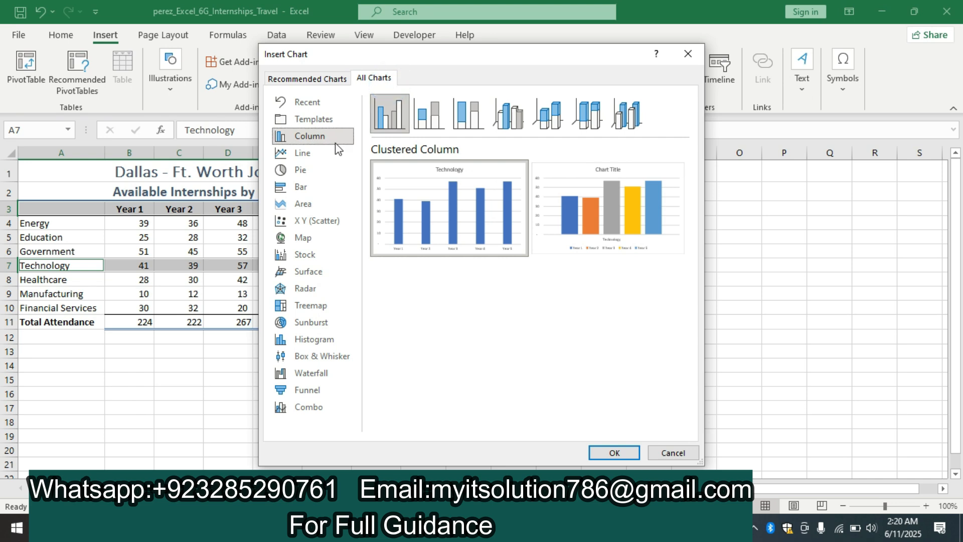
left_click(318, 157)
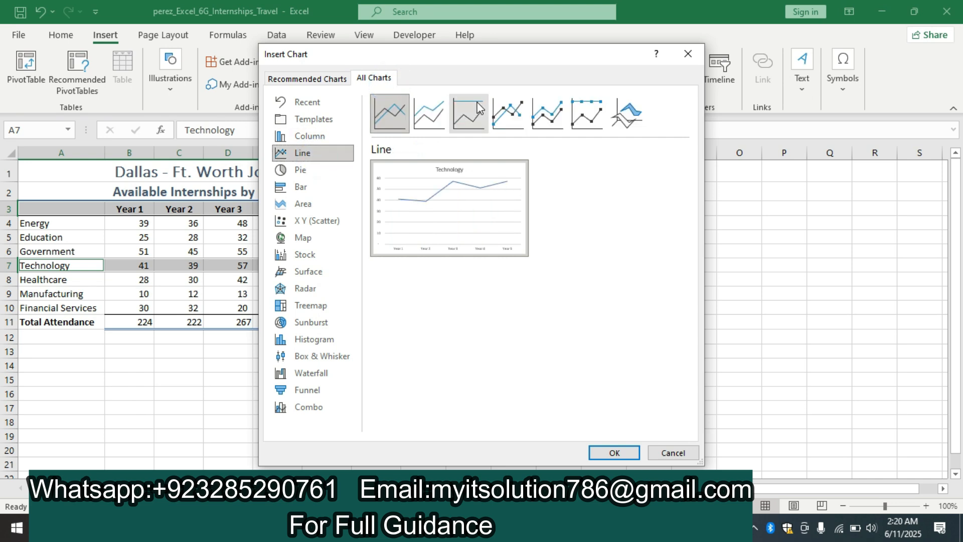
left_click(510, 116)
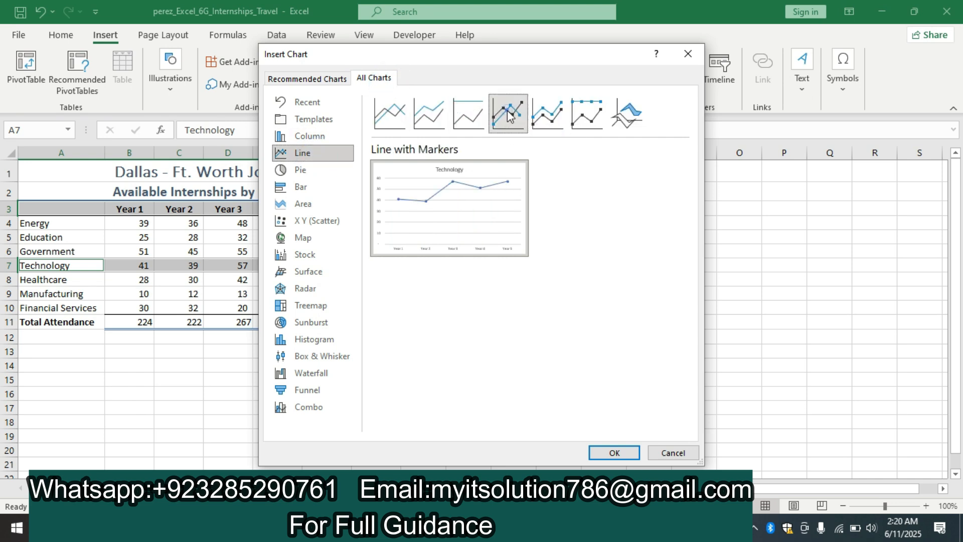
left_click(622, 454)
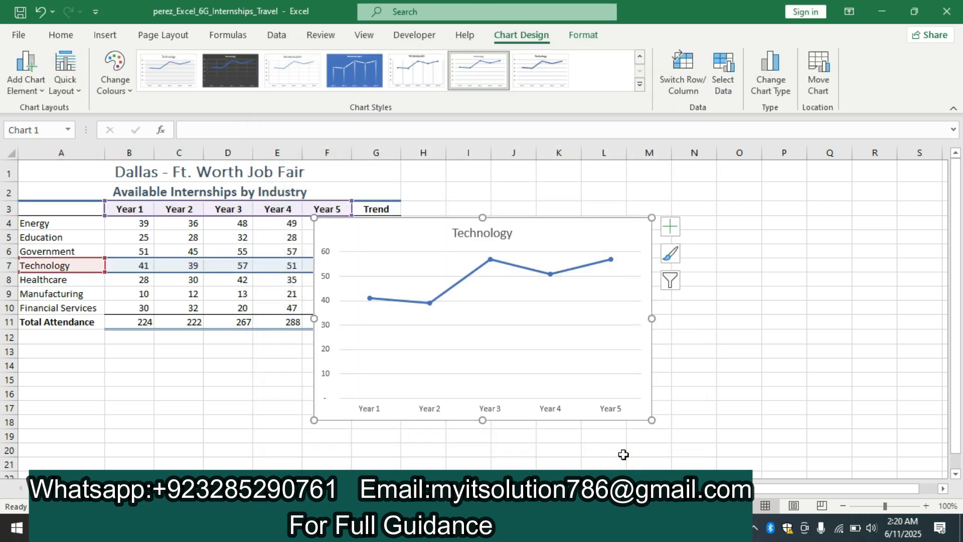
- Recheck the placement instruction in Word, then cut the Technology chart and paste it at cell A13 in Excel
key("alt+Tab")
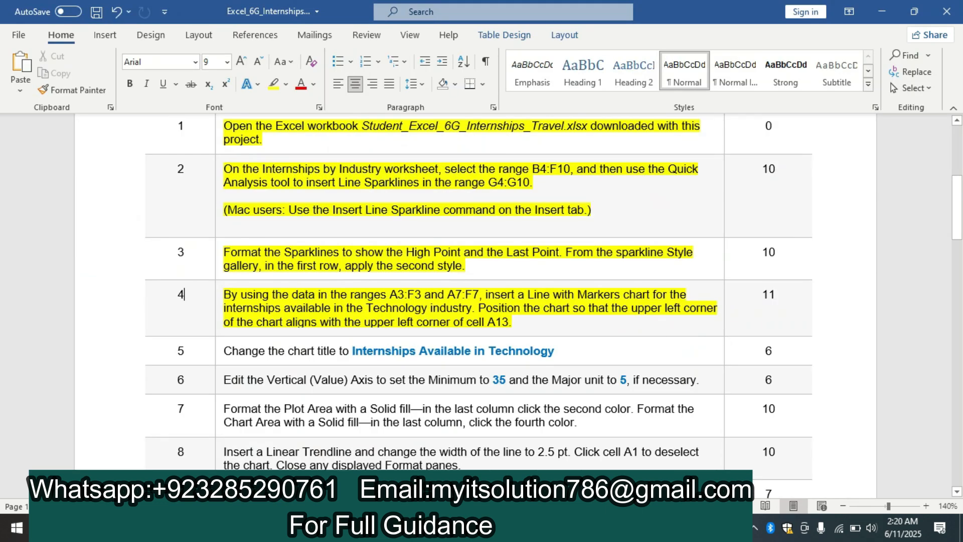
key("alt+Tab")
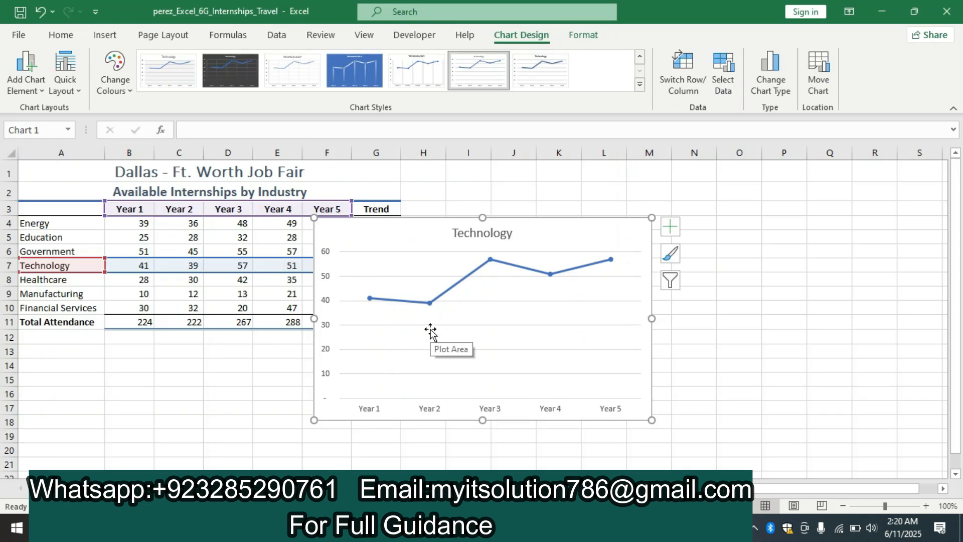
key("Delete")
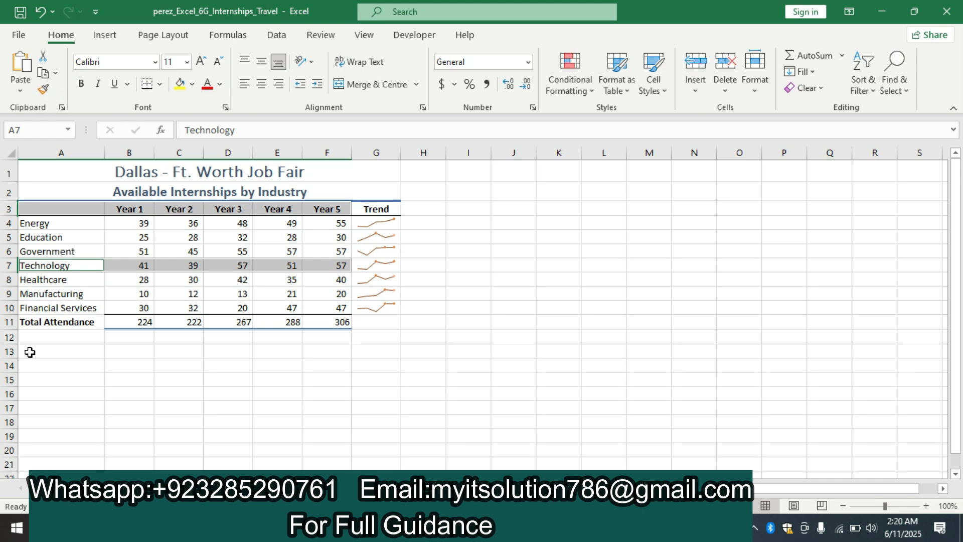
left_click(29, 352)
key("ctrl+v")
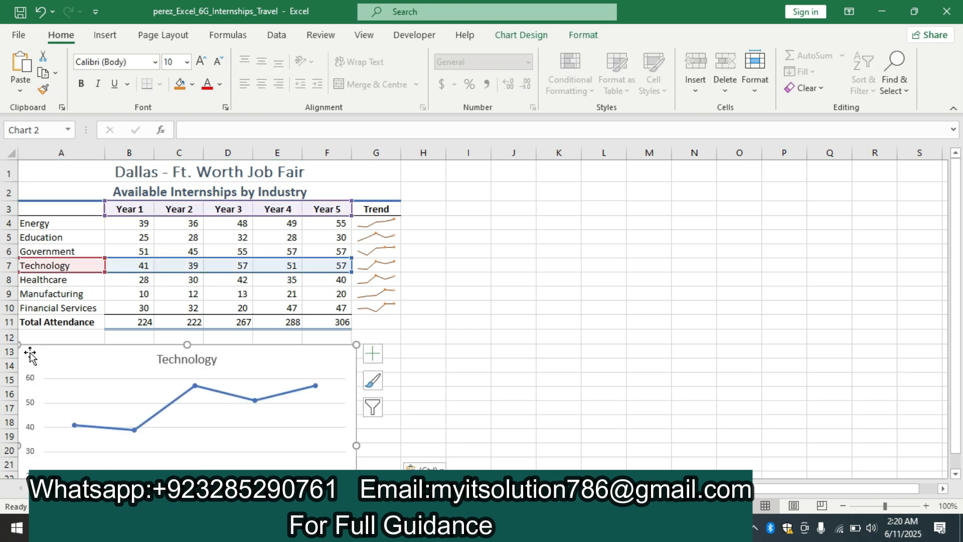
- In the Word instructions, highlight the step 5 chart title instruction in yellow and copy the text "Internships Available in Technology"
key("alt+Tab")
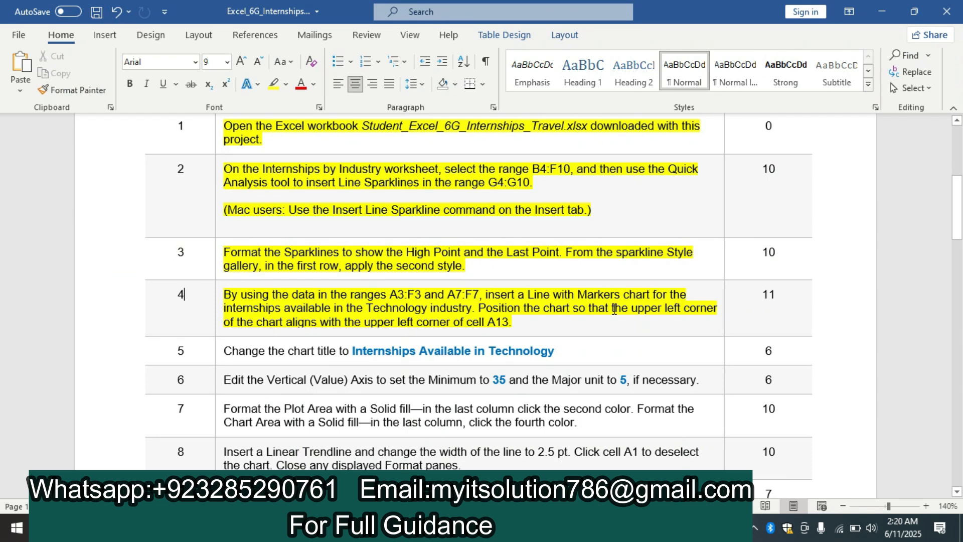
left_click_drag(957, 202, 958, 225)
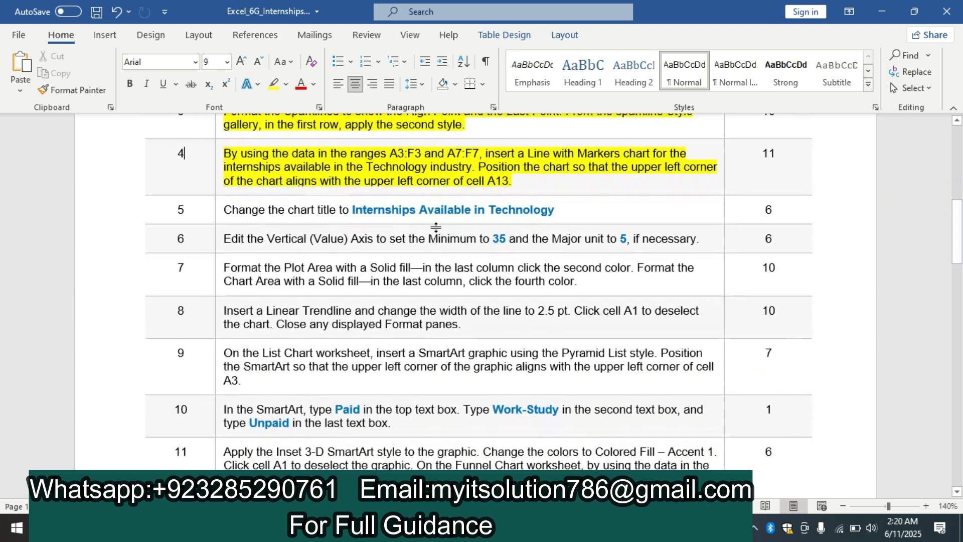
left_click(215, 212)
left_click(274, 186)
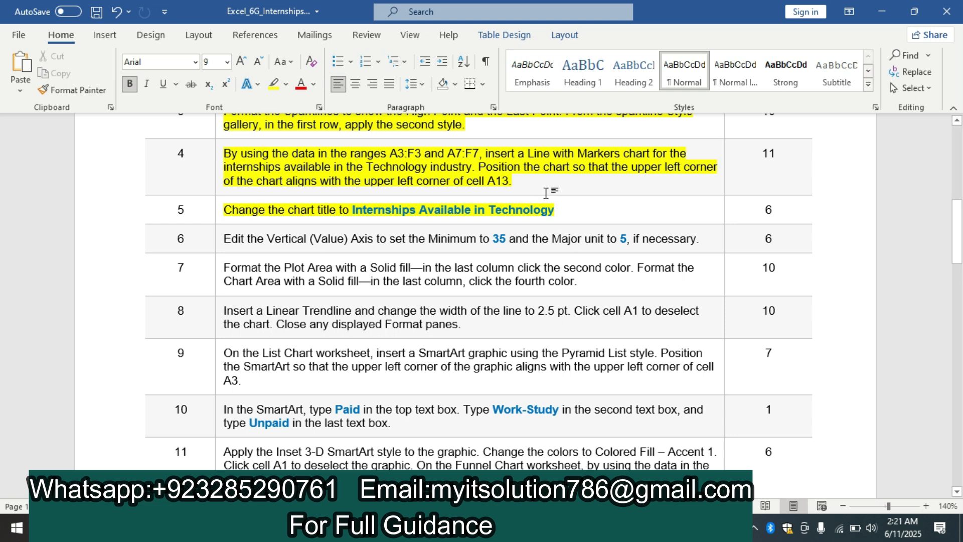
left_click_drag(561, 215, 367, 210)
key("ctrl+c")
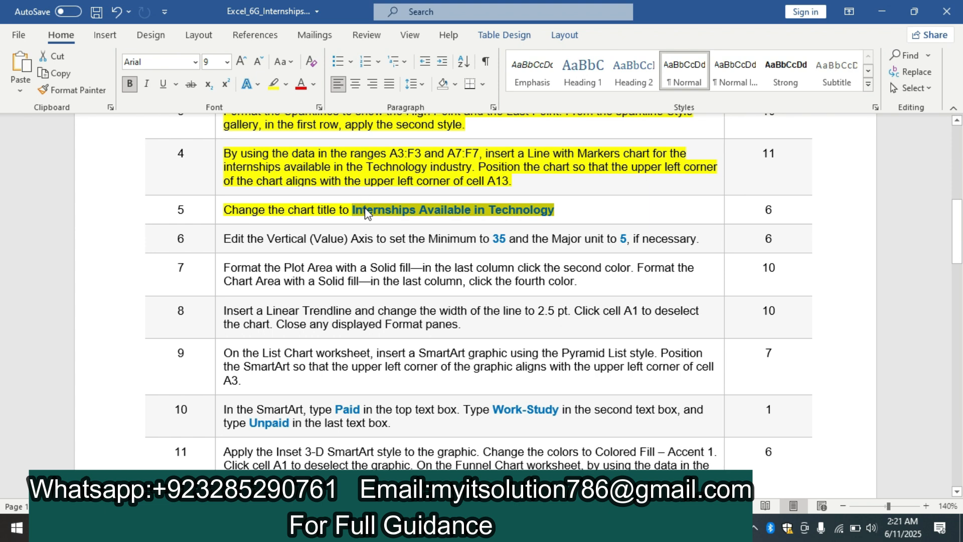
- In Excel, replace the Technology chart's title with the copied text "Internships Available in Technology" and deselect the chart
key("alt+Tab")
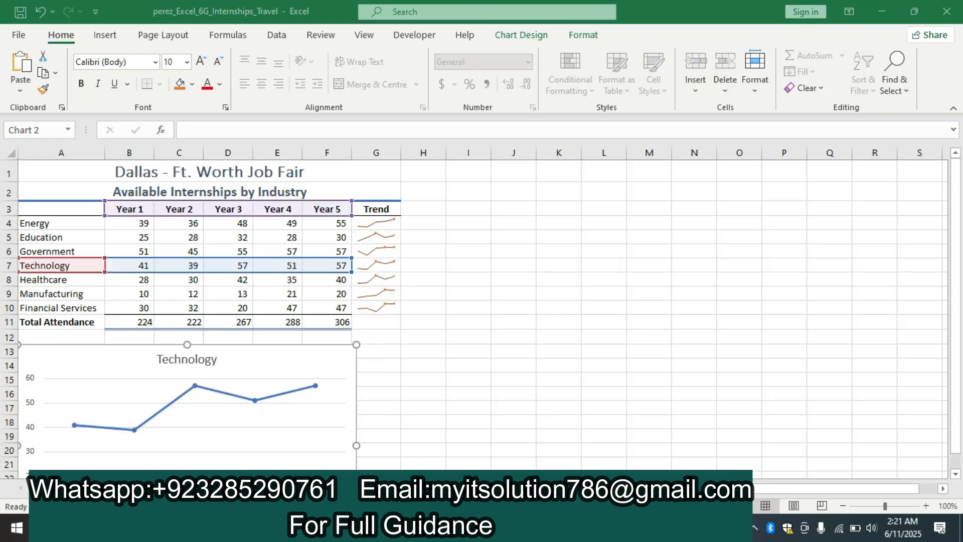
left_click(196, 357)
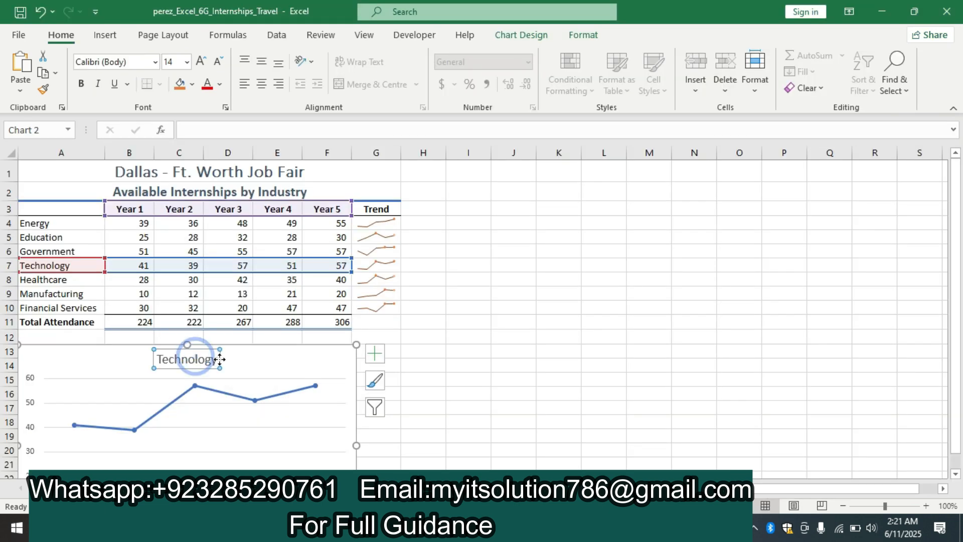
left_click(217, 361)
key("BackSpace")
key("BackSpace")
key("BackSpace")
key("BackSpace")
key("BackSpace")
key("BackSpace")
key("BackSpace")
key("BackSpace")
key("BackSpace")
key("BackSpace")
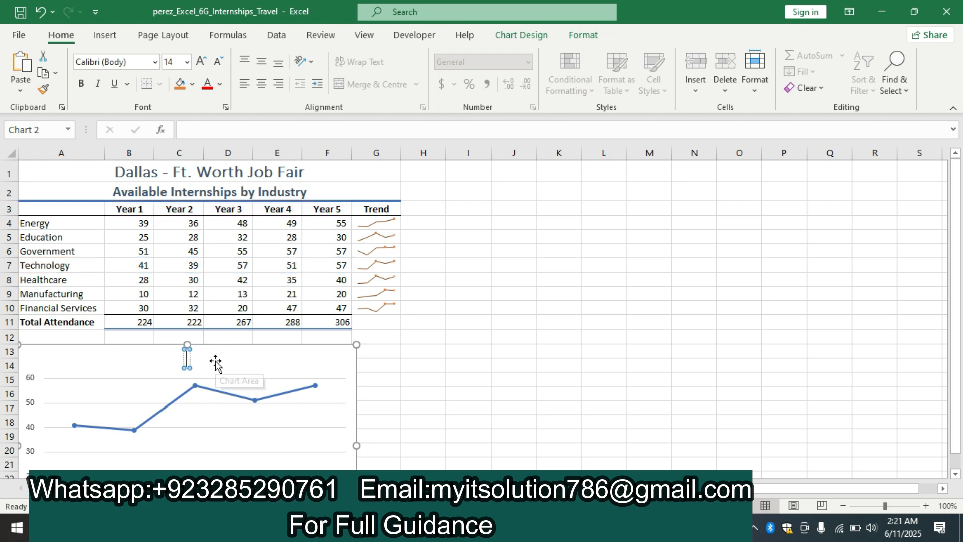
key("ctrl+v")
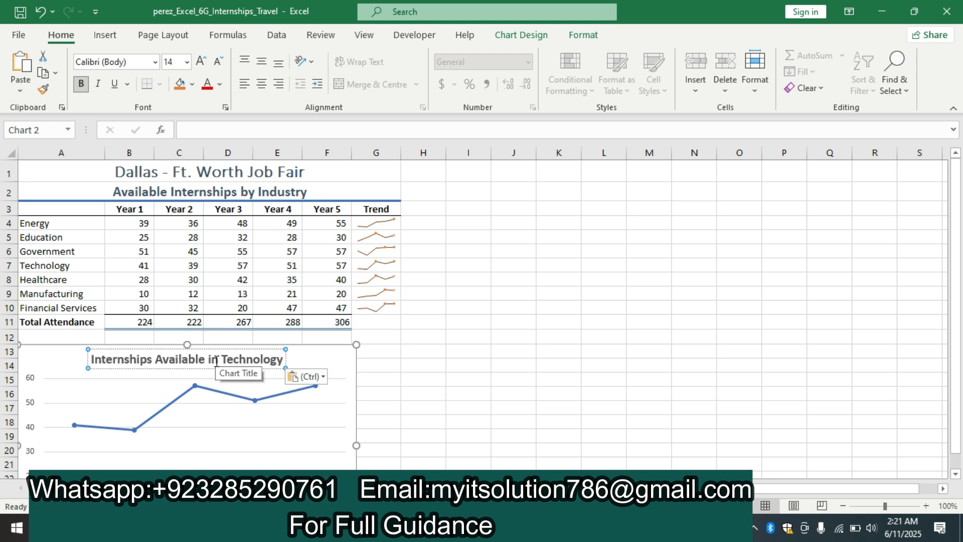
key("Return")
key("BackSpace")
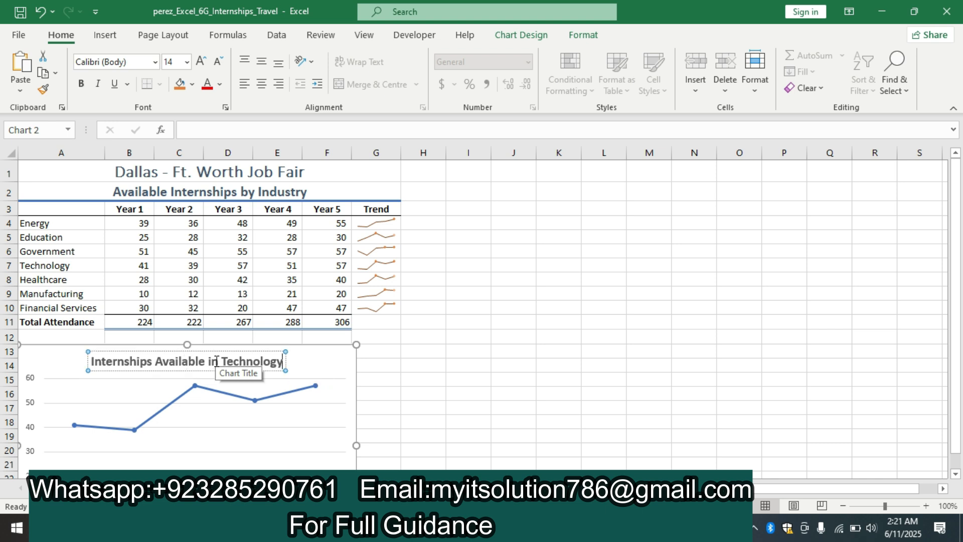
left_click(527, 308)
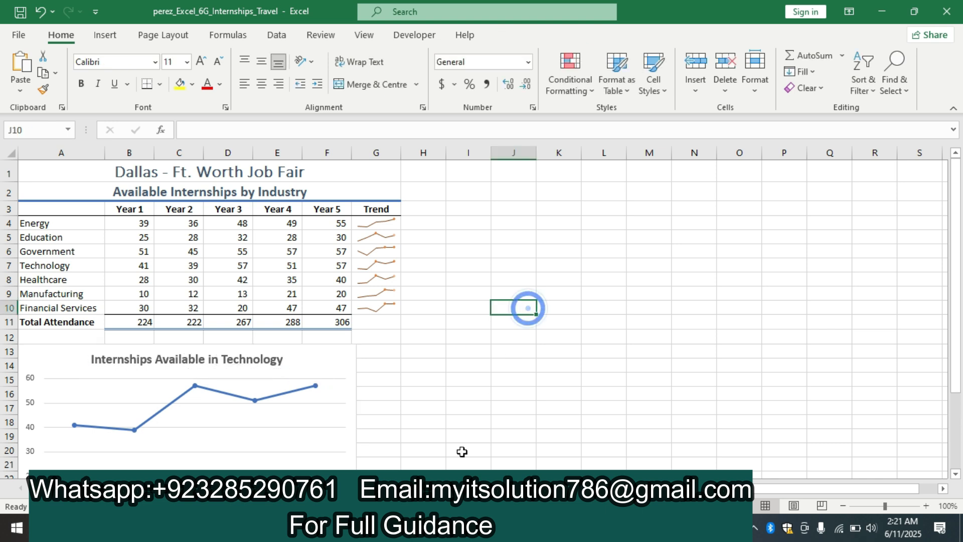
- Return to the Word instructions and highlight the step 6 instruction about the Vertical (Value) Axis in yellow
left_click(426, 528)
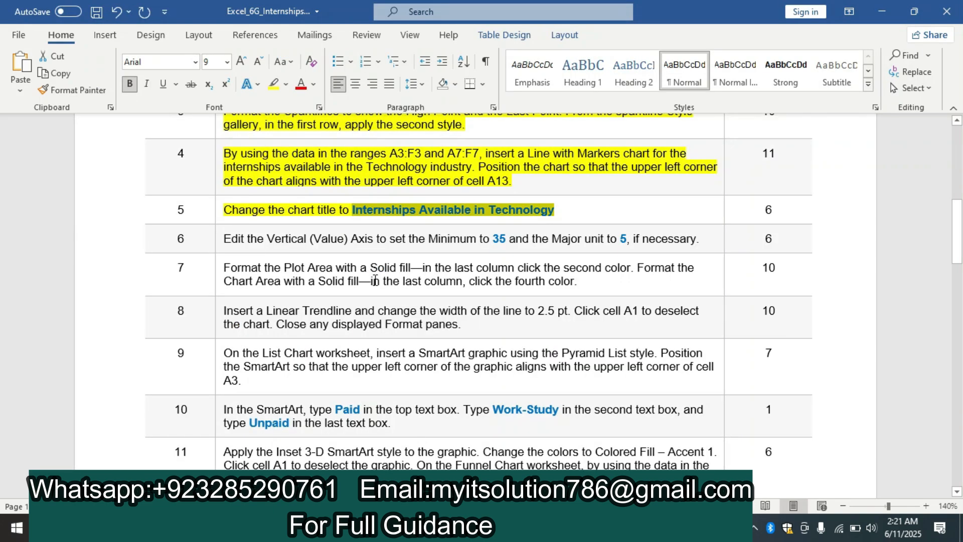
left_click(220, 240)
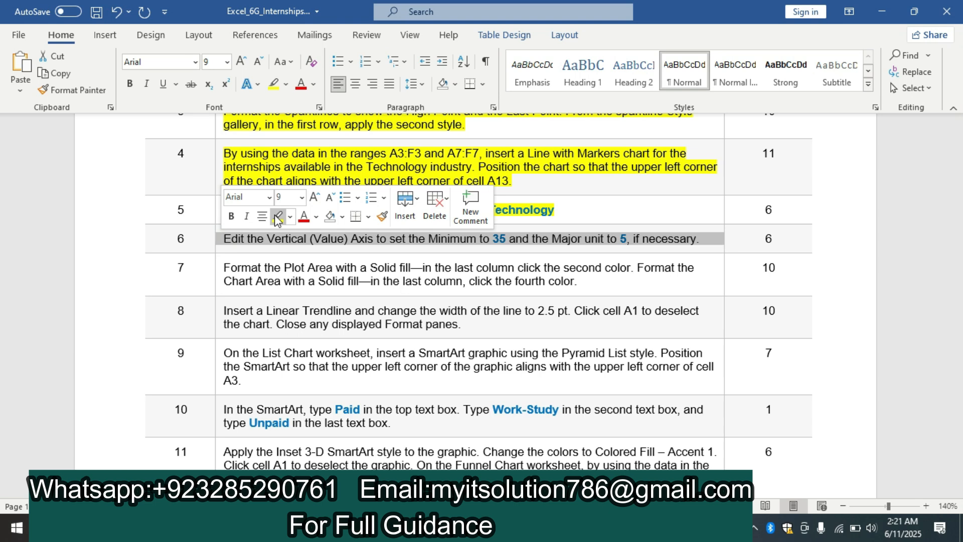
left_click(277, 219)
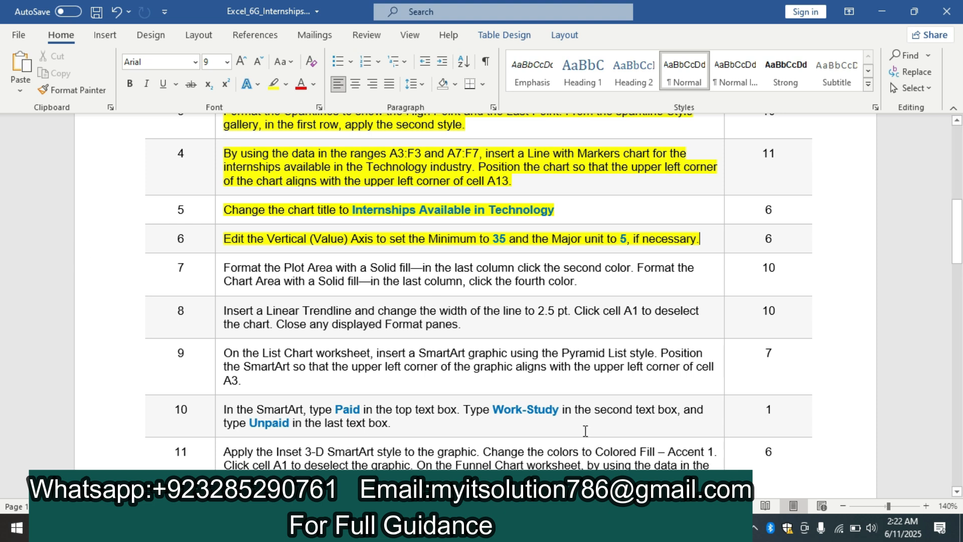
- In Excel, set the minimum bound of the chart's vertical axis to 35, checking the axis values against the Word instructions
left_click(301, 528)
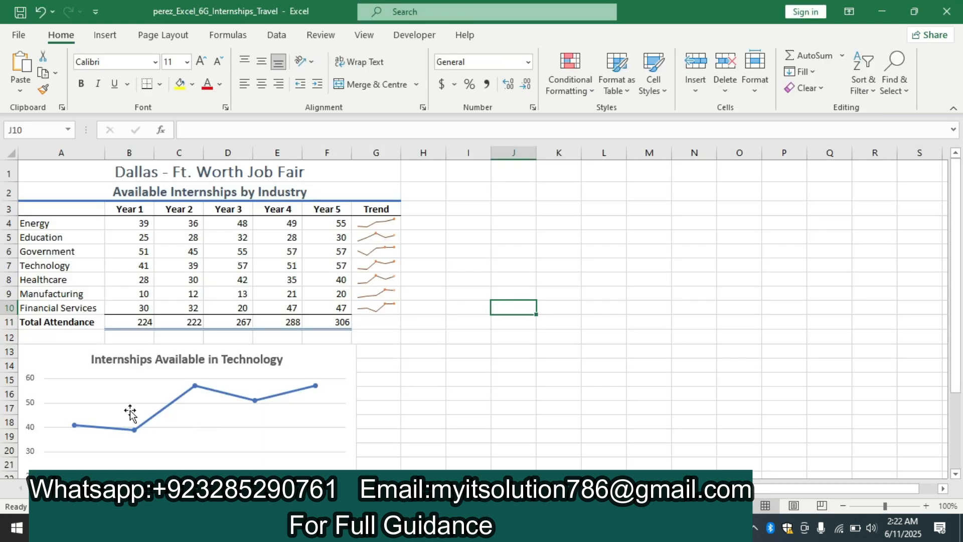
left_click(30, 389)
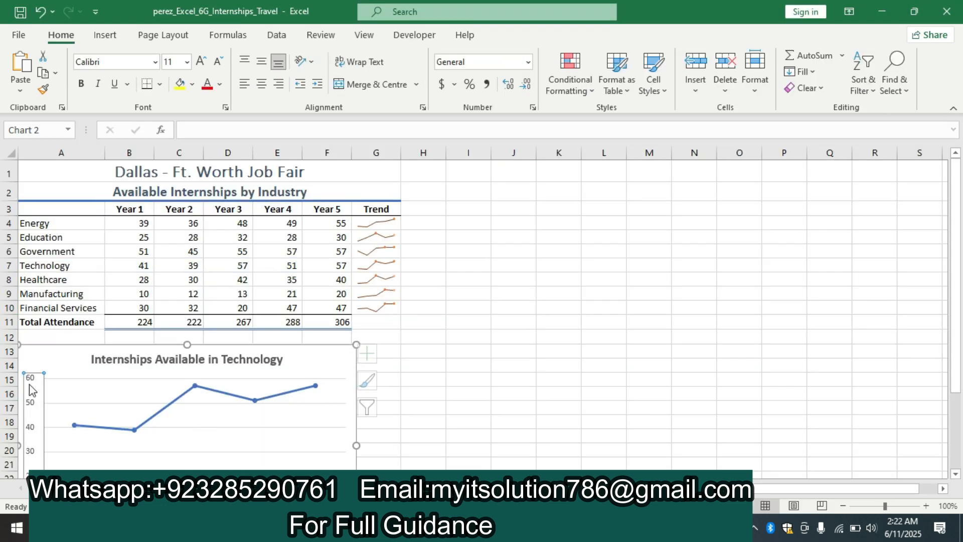
double_click(32, 391)
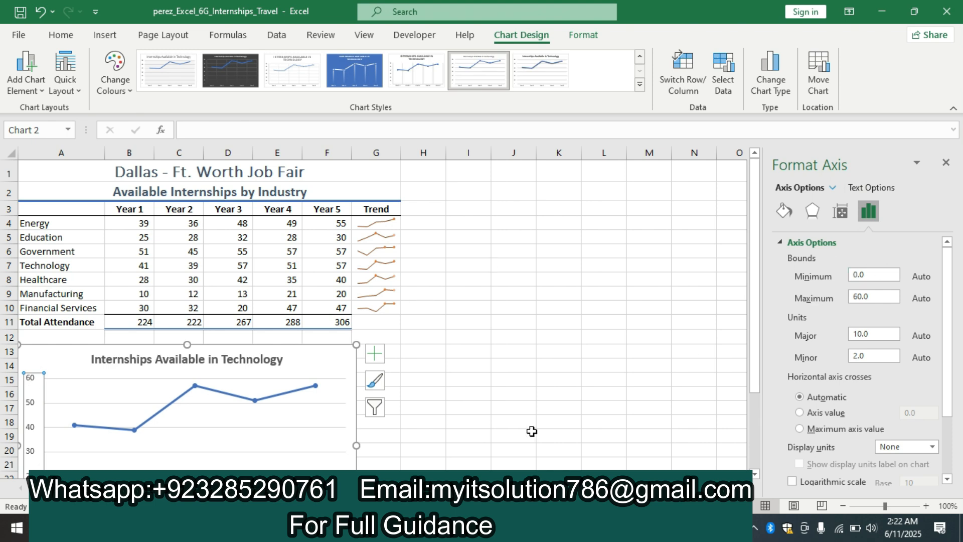
key("alt+Tab")
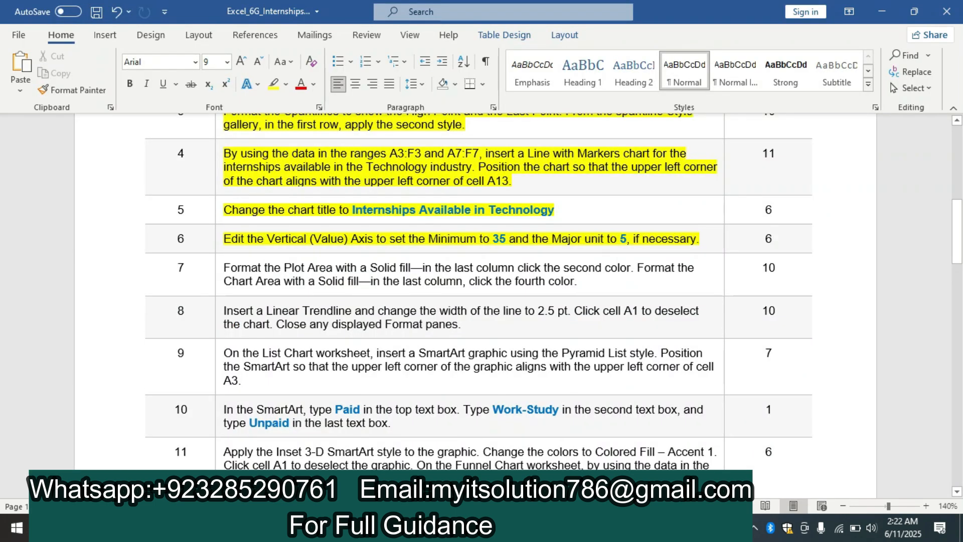
key("alt+Tab")
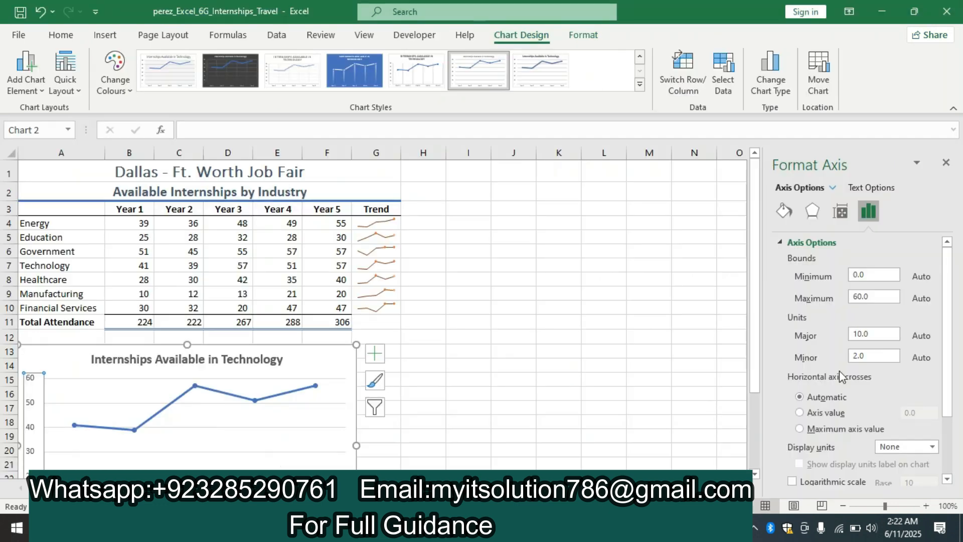
left_click(884, 276)
key("BackSpace")
key("BackSpace")
key("BackSpace")
type("35")
key("Return")
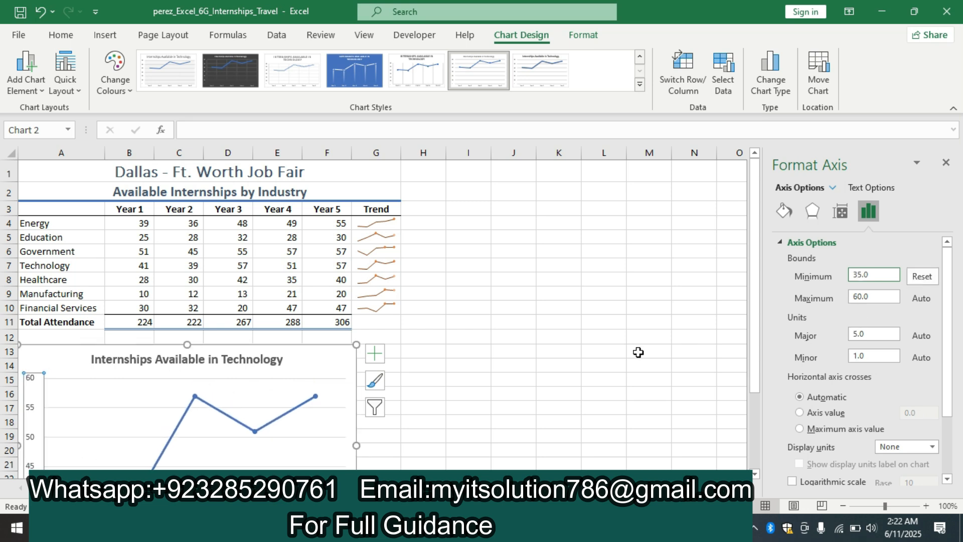
key("alt+Tab")
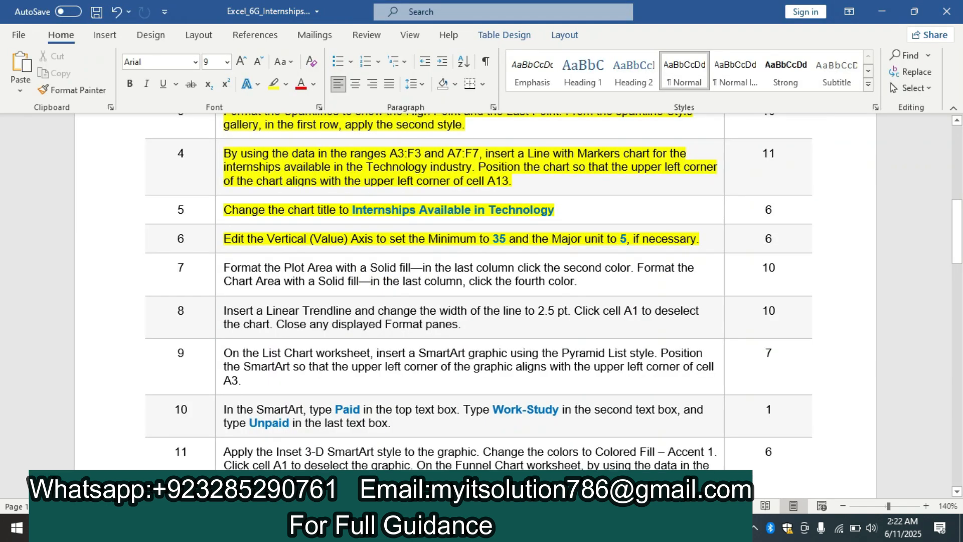
key("alt+Tab")
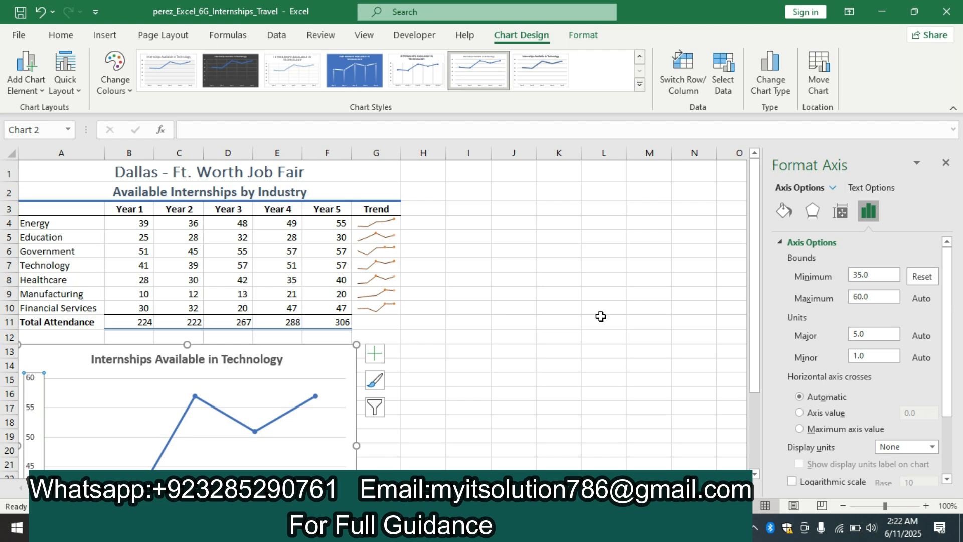
- Go back to the Word instructions and highlight the step 7 instruction about the Plot Area and Chart Area fills in yellow
key("alt+Tab")
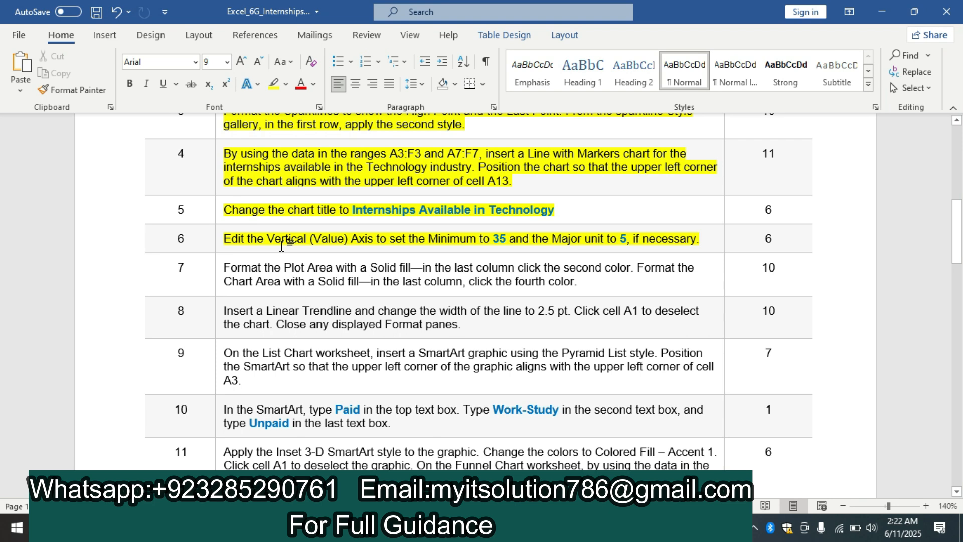
left_click(957, 235)
left_click_drag(958, 235, 957, 239)
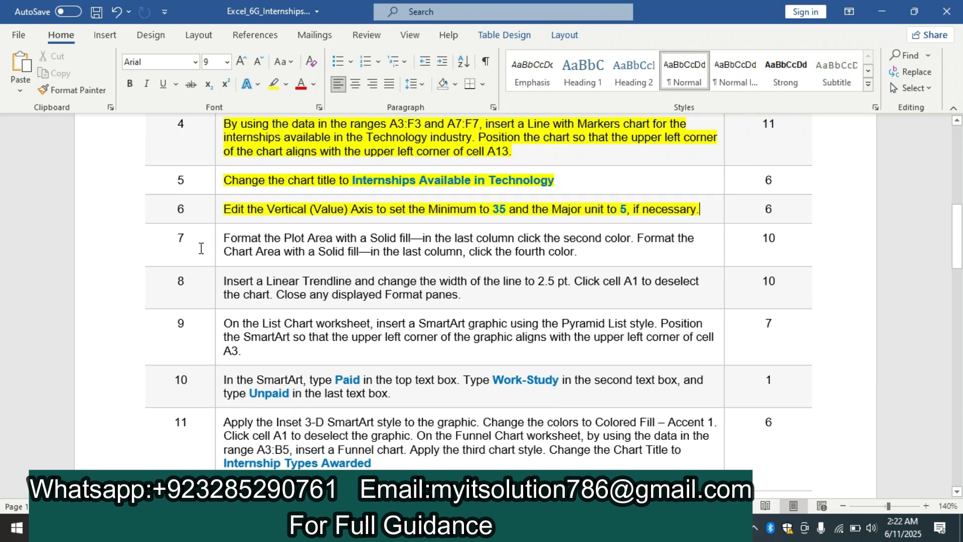
left_click(216, 242)
left_click(277, 216)
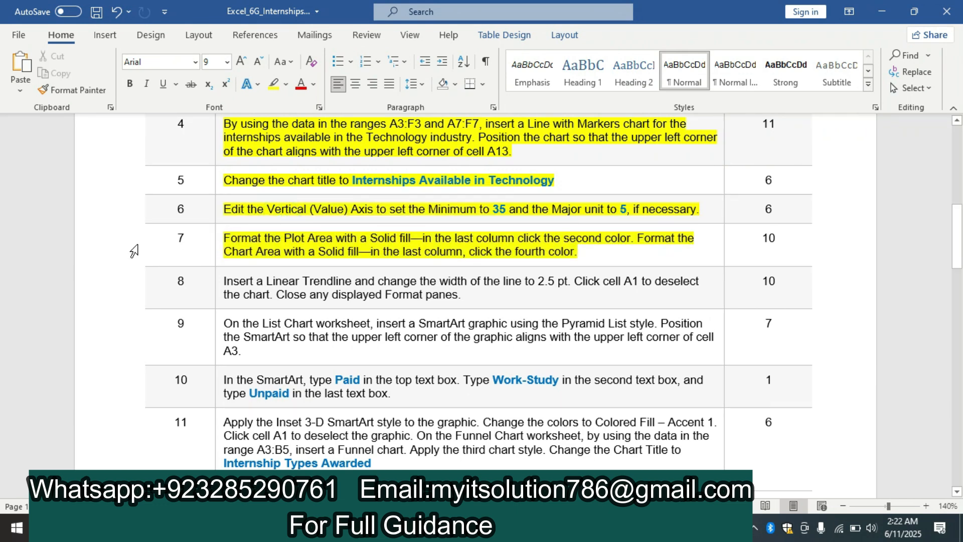